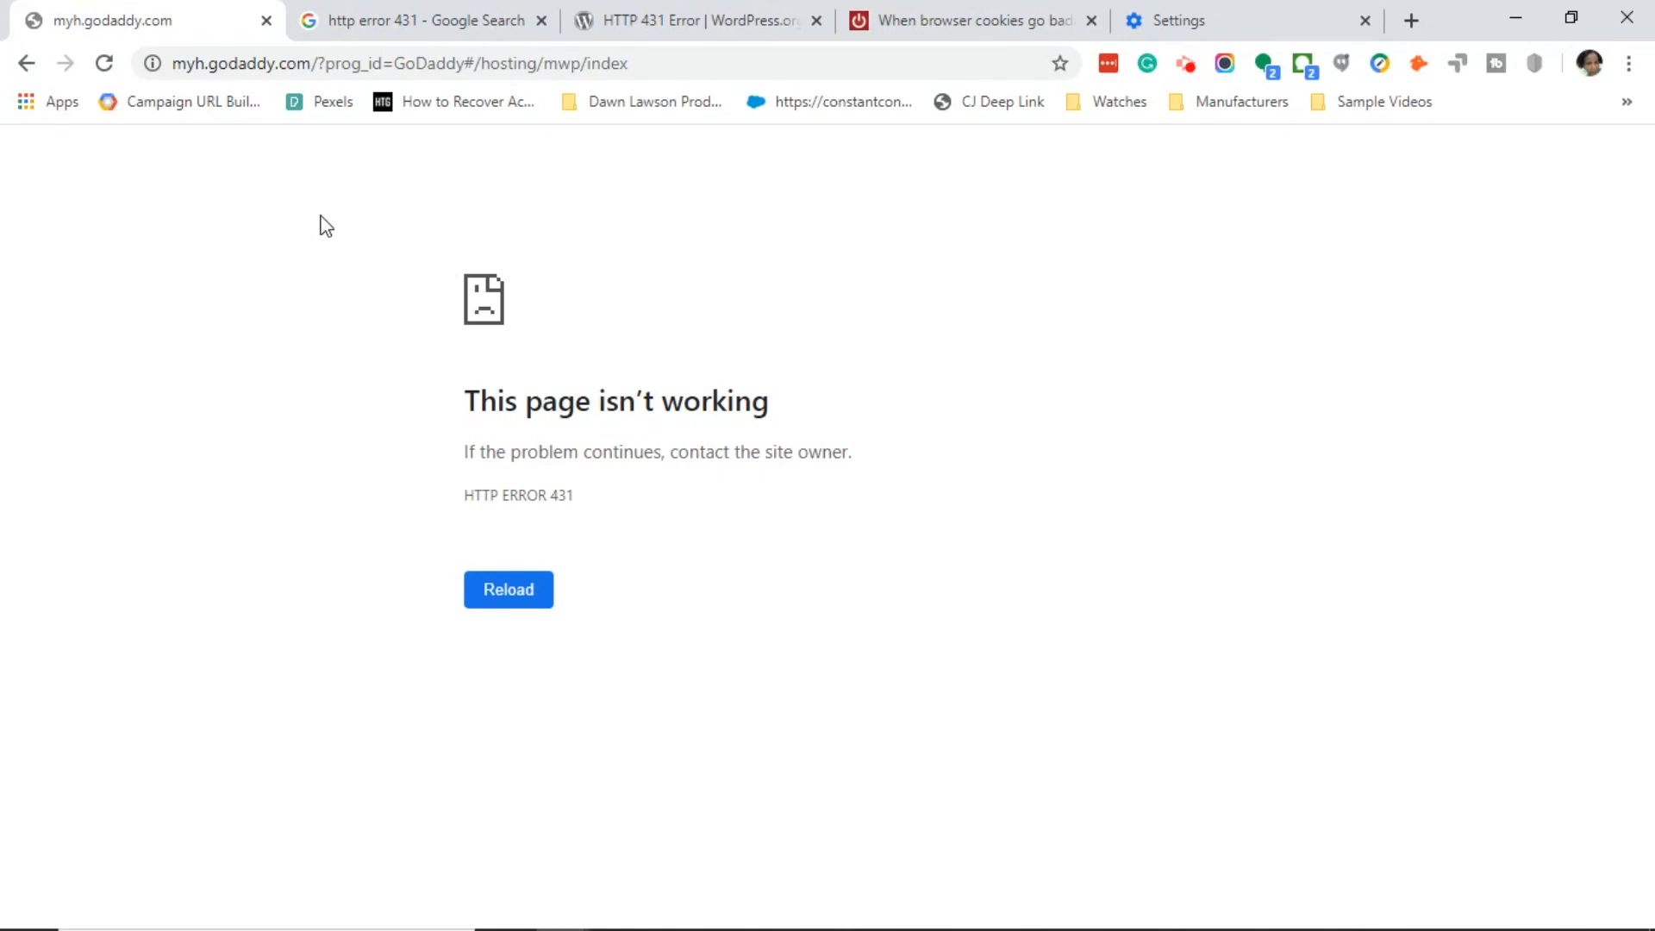
# - Review the Google results for http error 431 and the WordPress.org forum topic on the HTTP 431 error
pyautogui.click(392, 18)
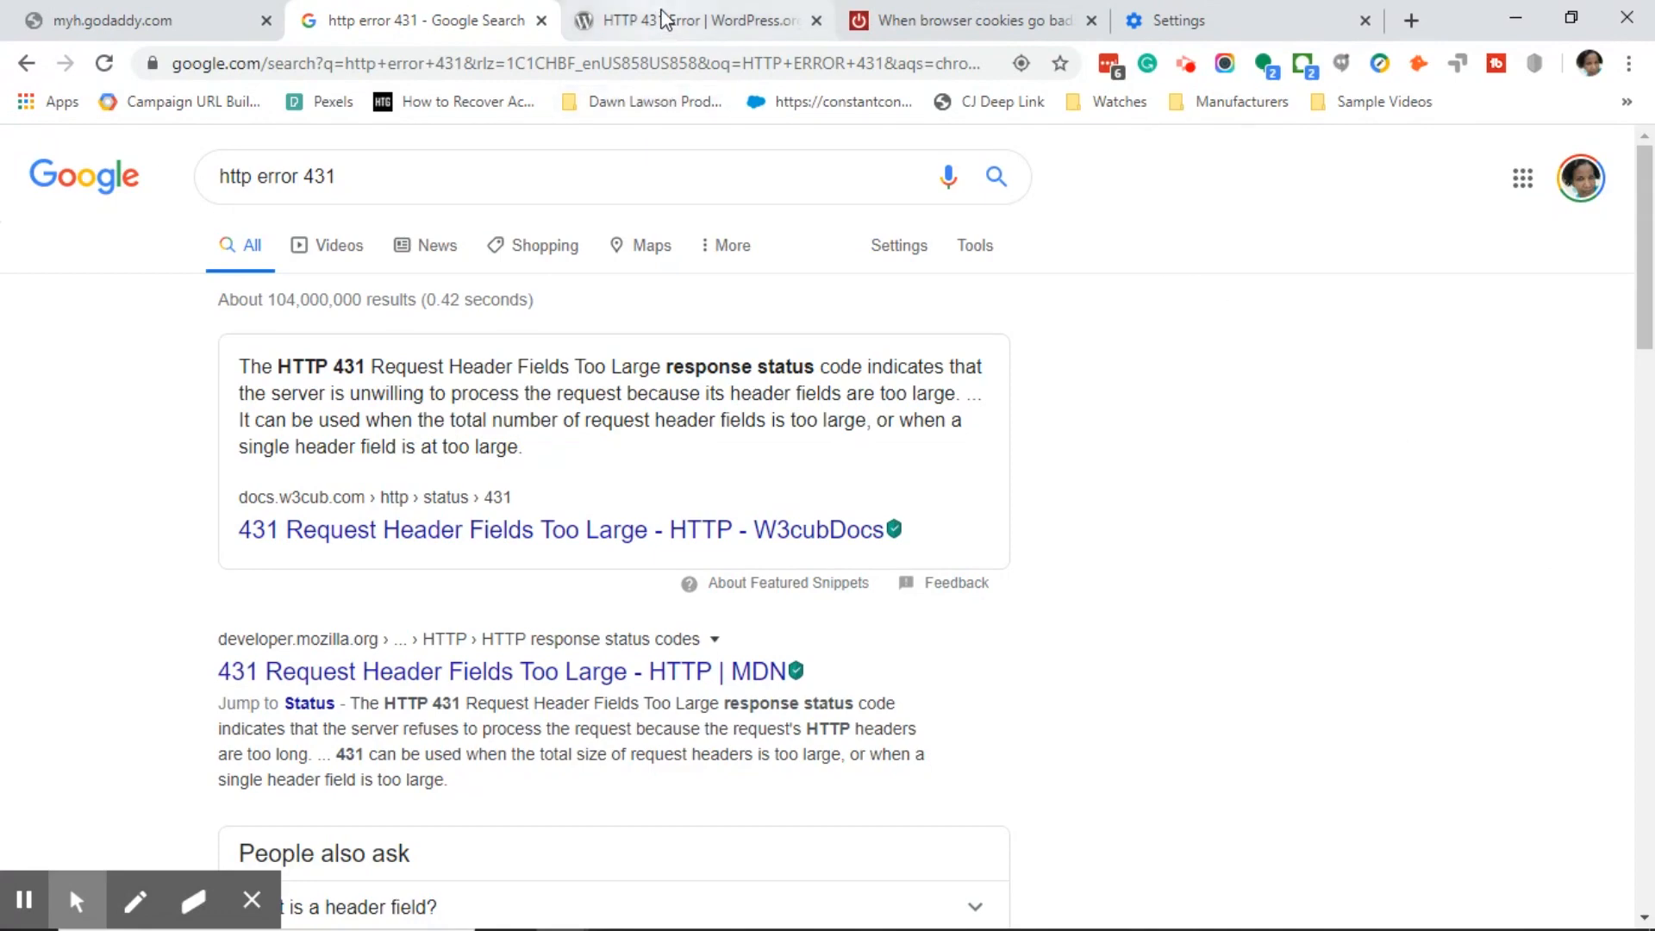
pyautogui.click(664, 19)
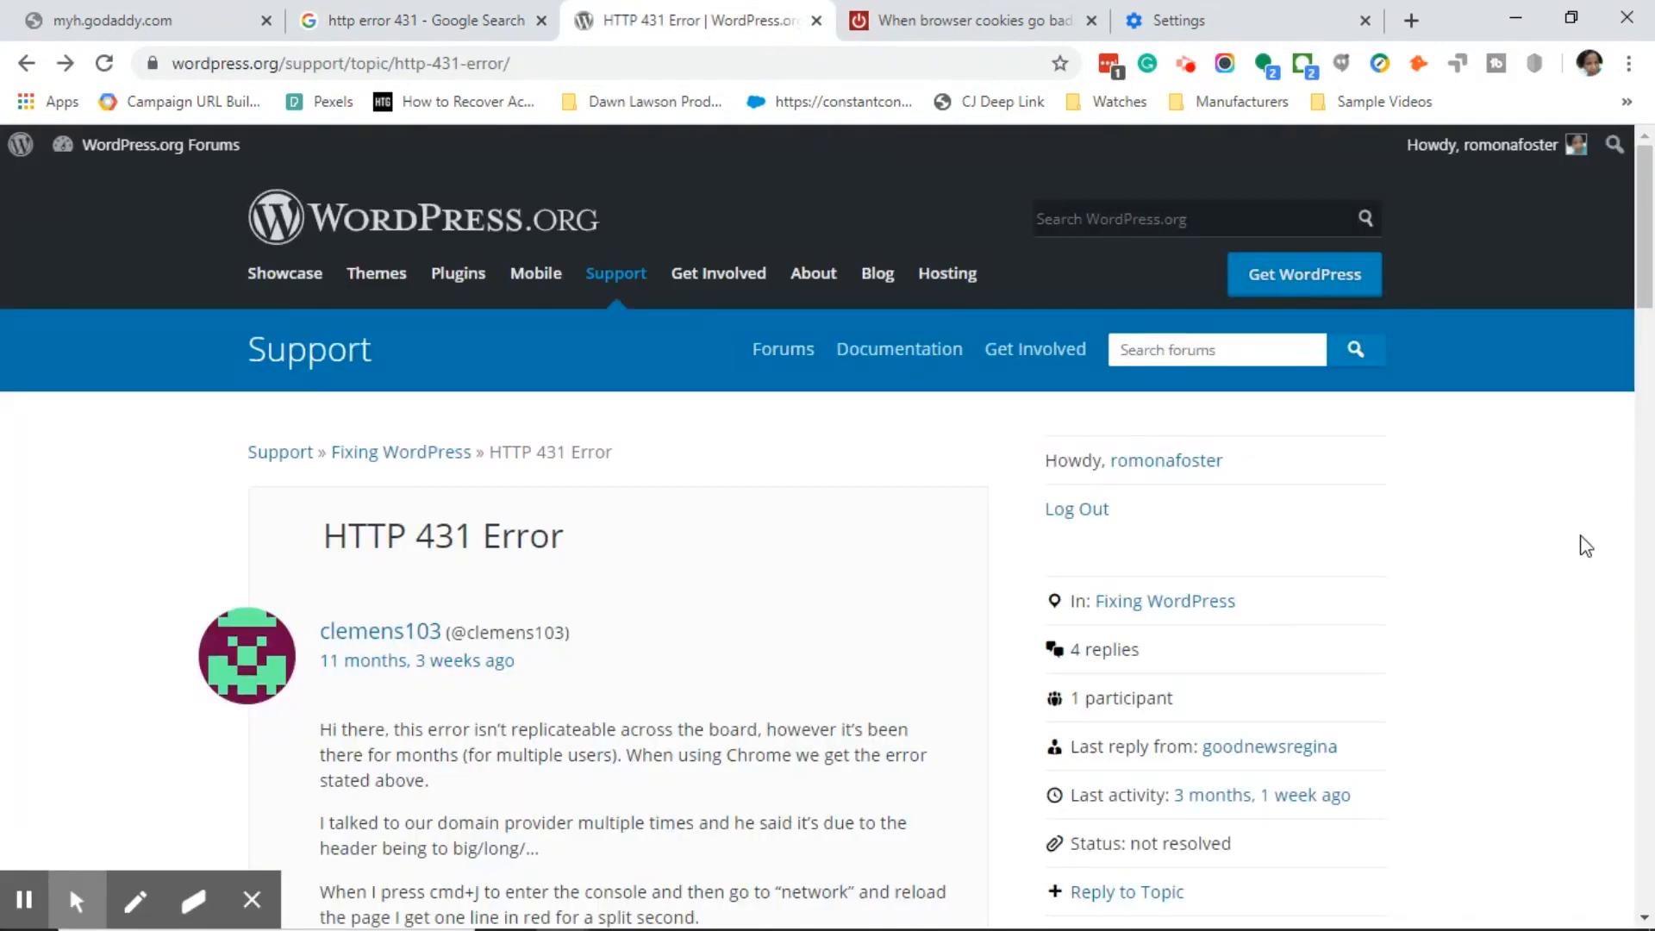
pyautogui.moveTo(1647, 279); pyautogui.dragTo(1646, 361)
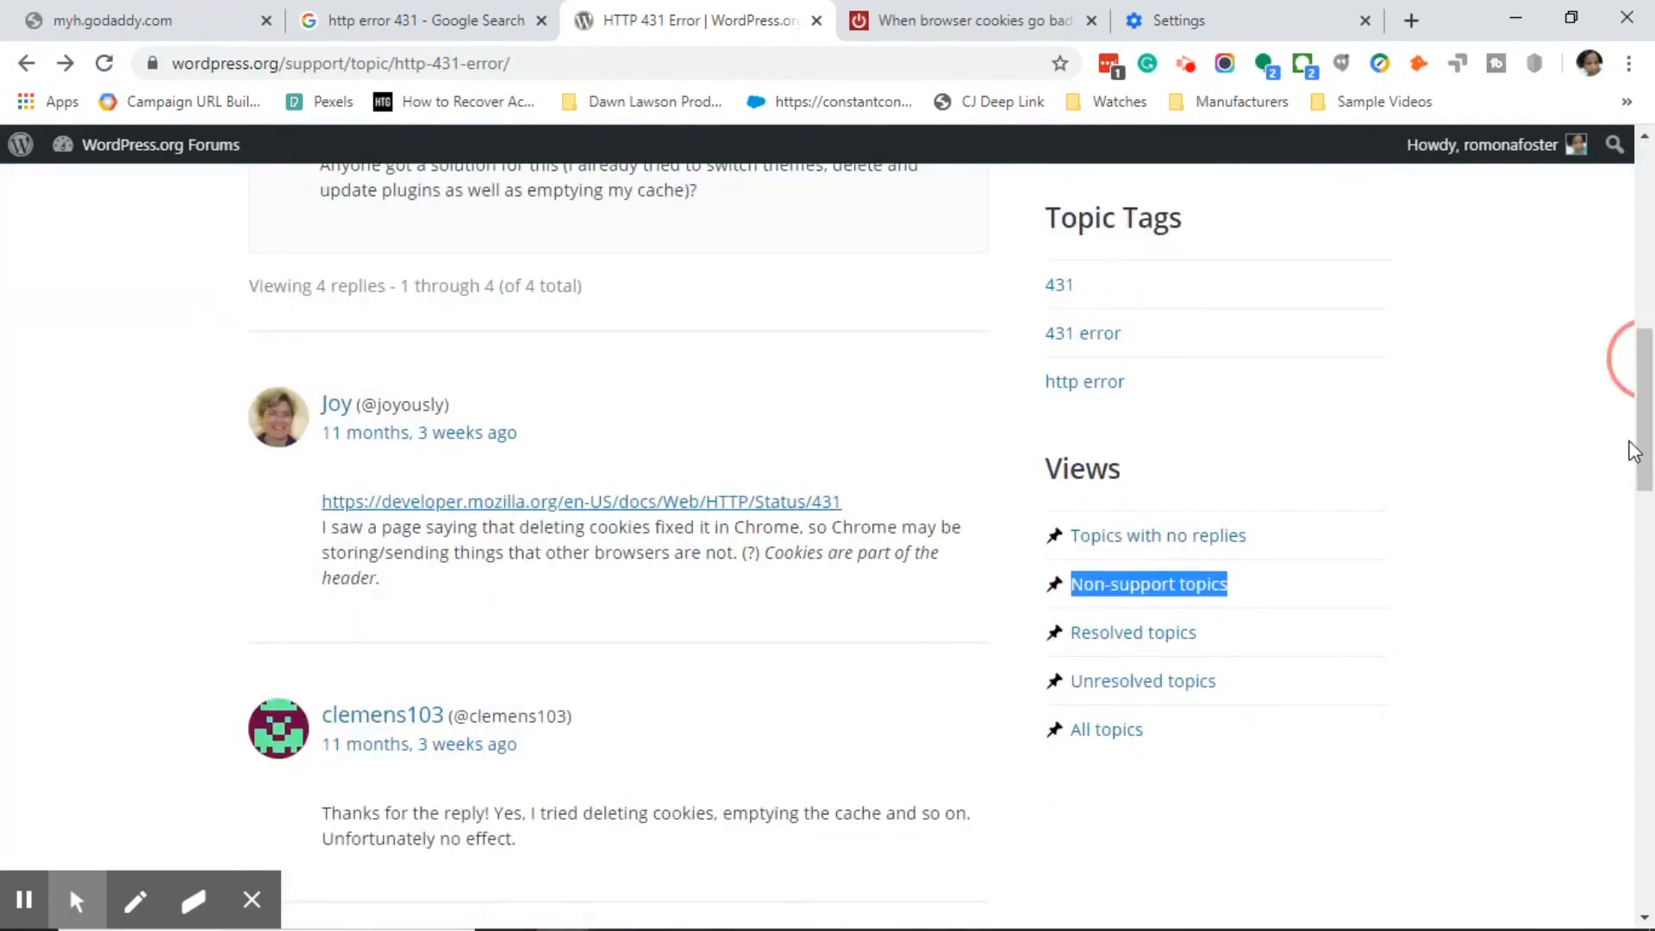
pyautogui.moveTo(1645, 449); pyautogui.dragTo(1611, 259)
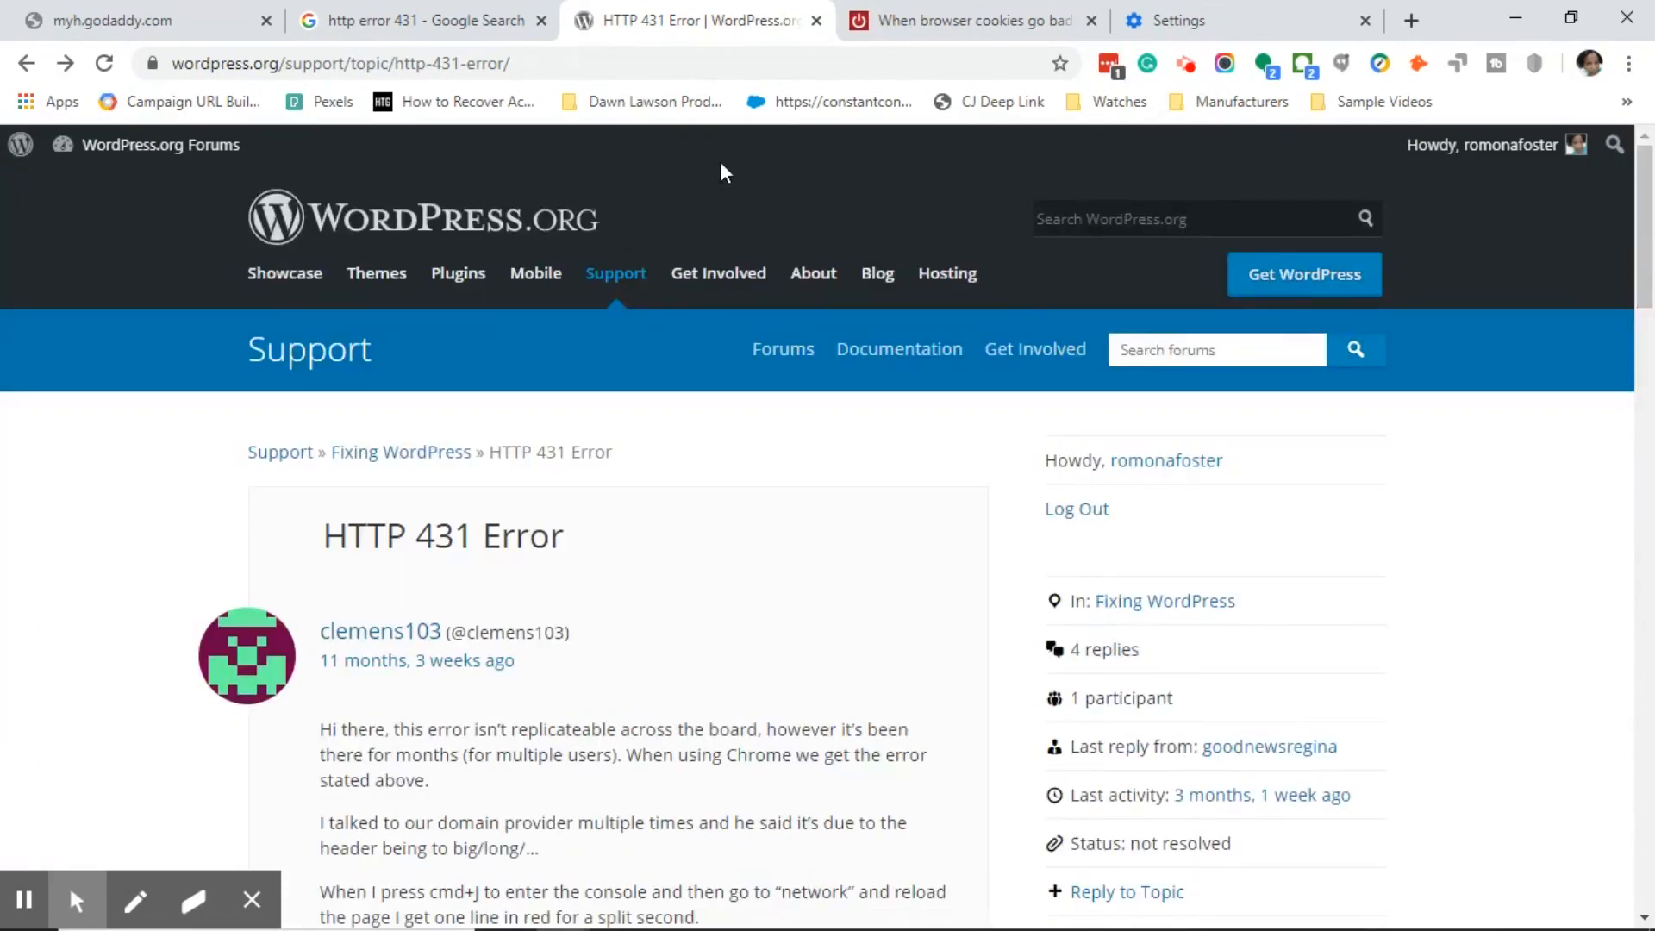
pyautogui.click(396, 13)
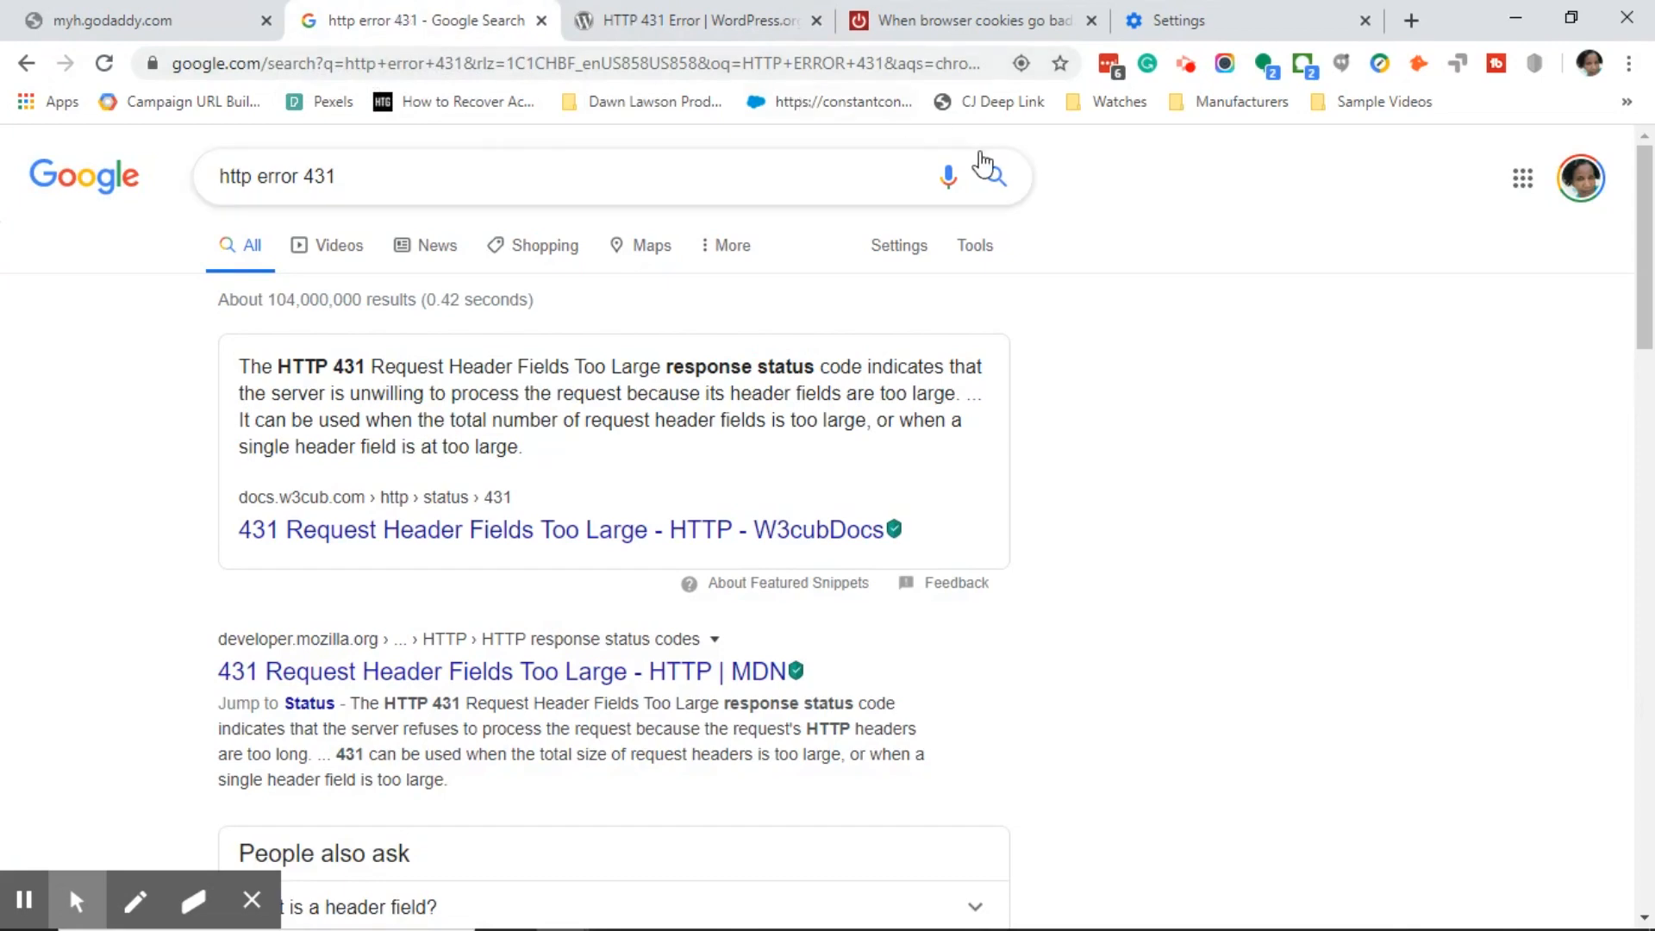
# - Read the PCWorld article on bad browser cookies through to its Chrome cookie deletion instructions
pyautogui.click(970, 20)
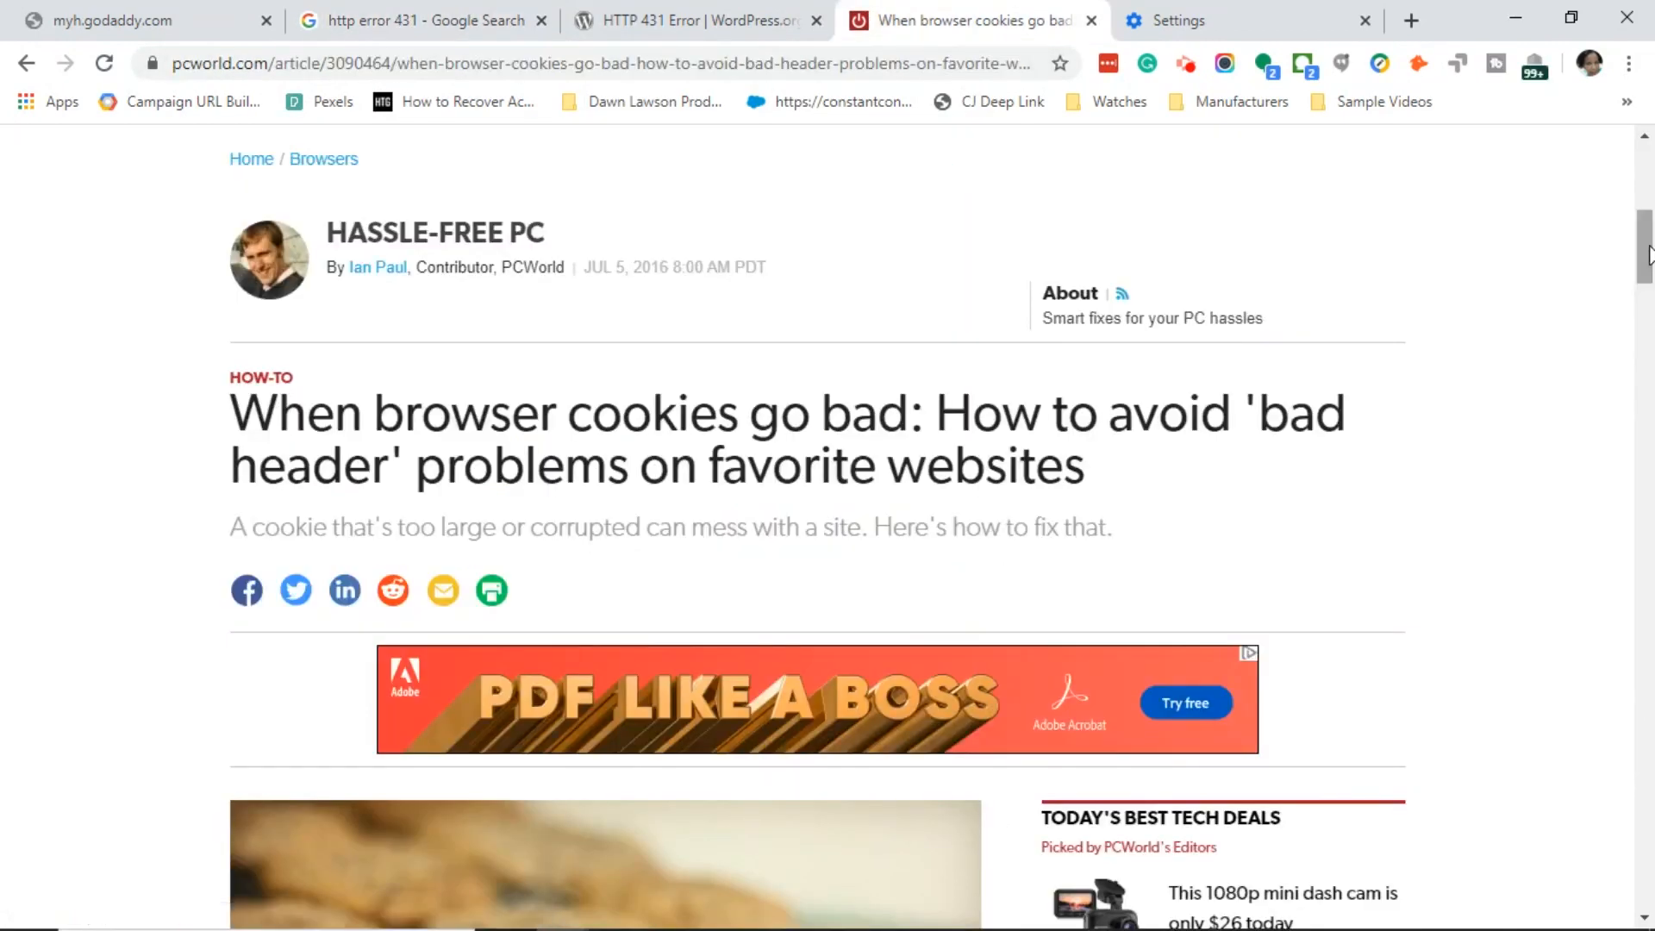
pyautogui.click(1648, 253)
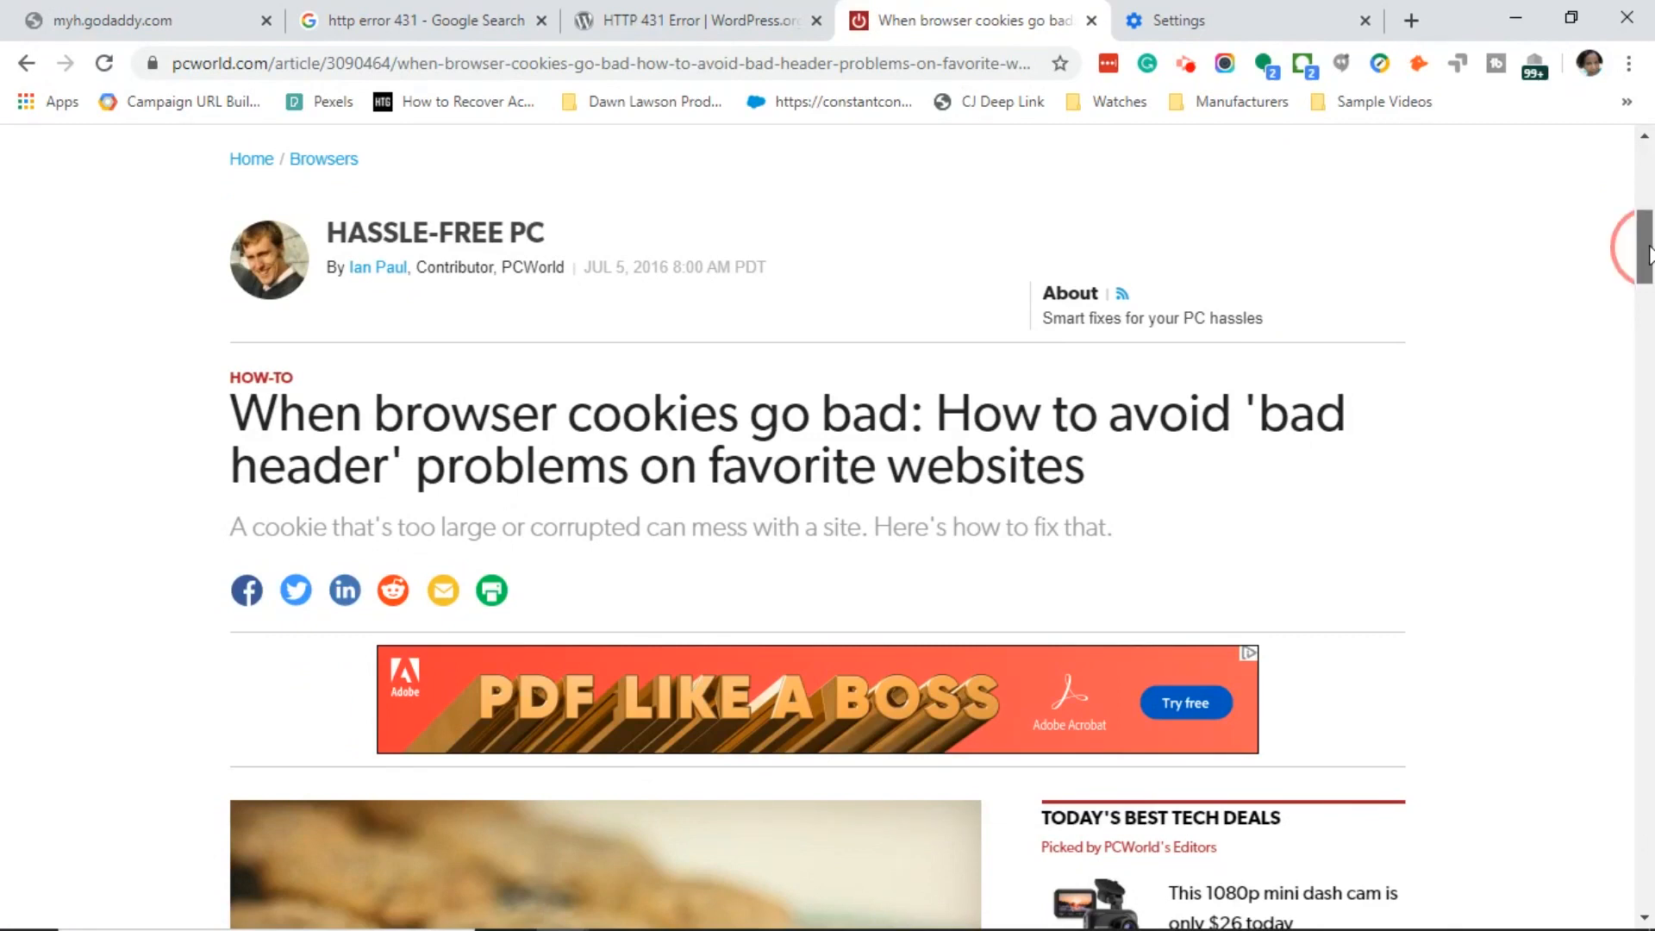
pyautogui.moveTo(1648, 256)
pyautogui.mouseDown()
pyautogui.moveTo(1648, 326)
pyautogui.moveTo(1648, 251)
pyautogui.moveTo(1648, 269)
pyautogui.mouseUp()
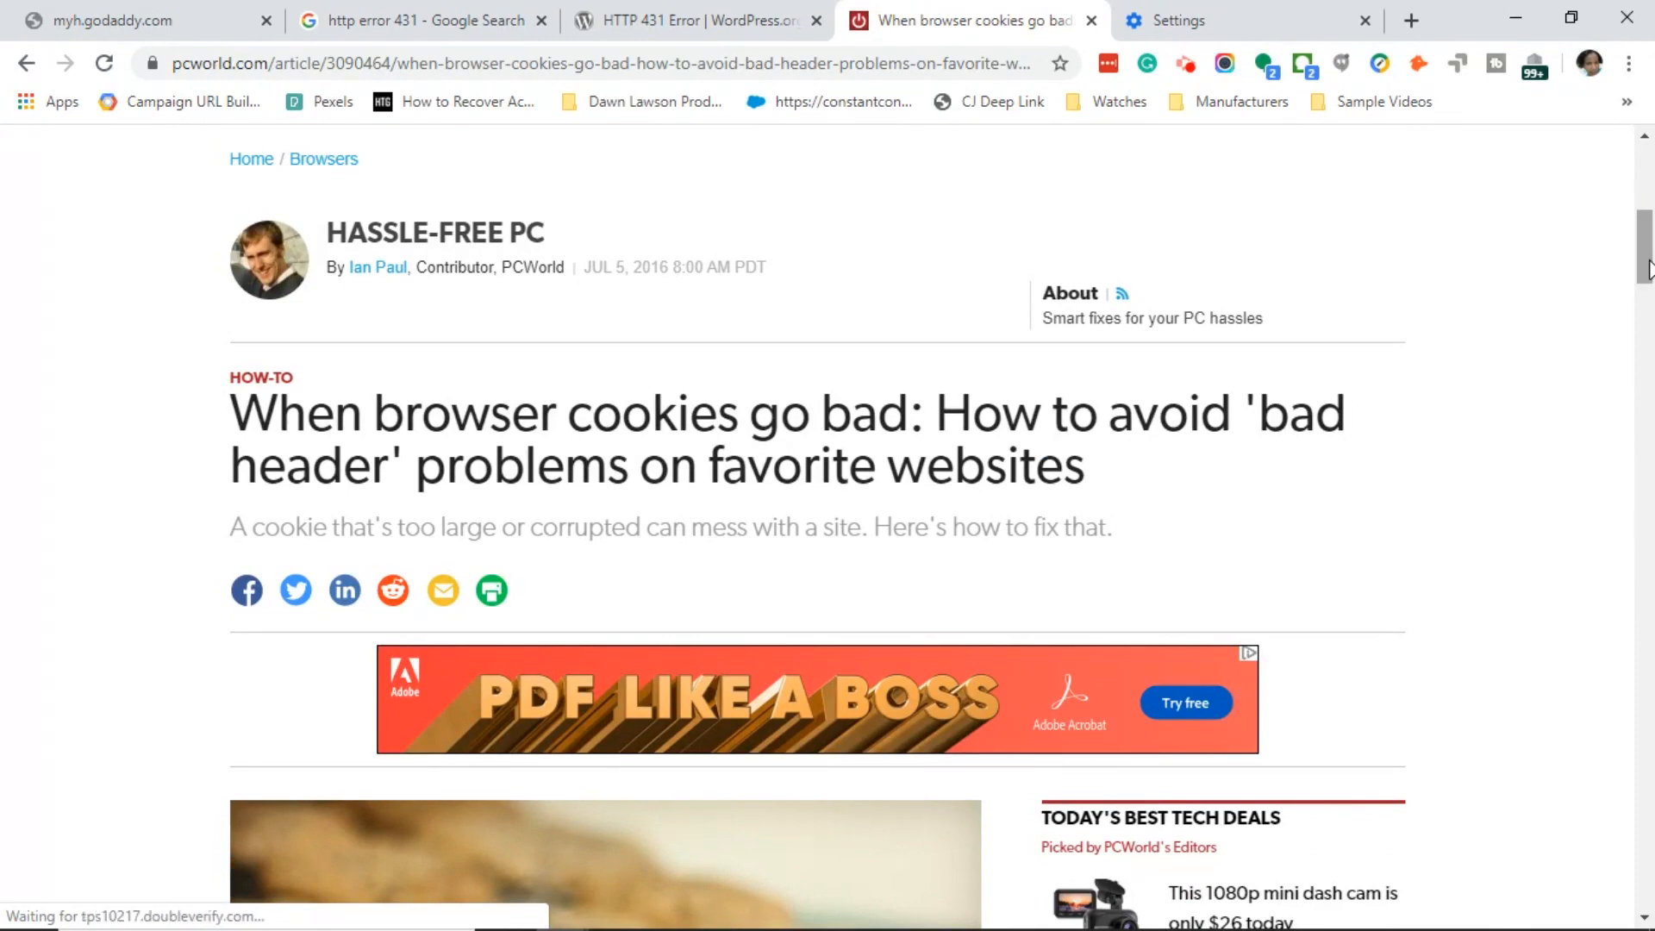
pyautogui.moveTo(1648, 269); pyautogui.dragTo(1632, 493)
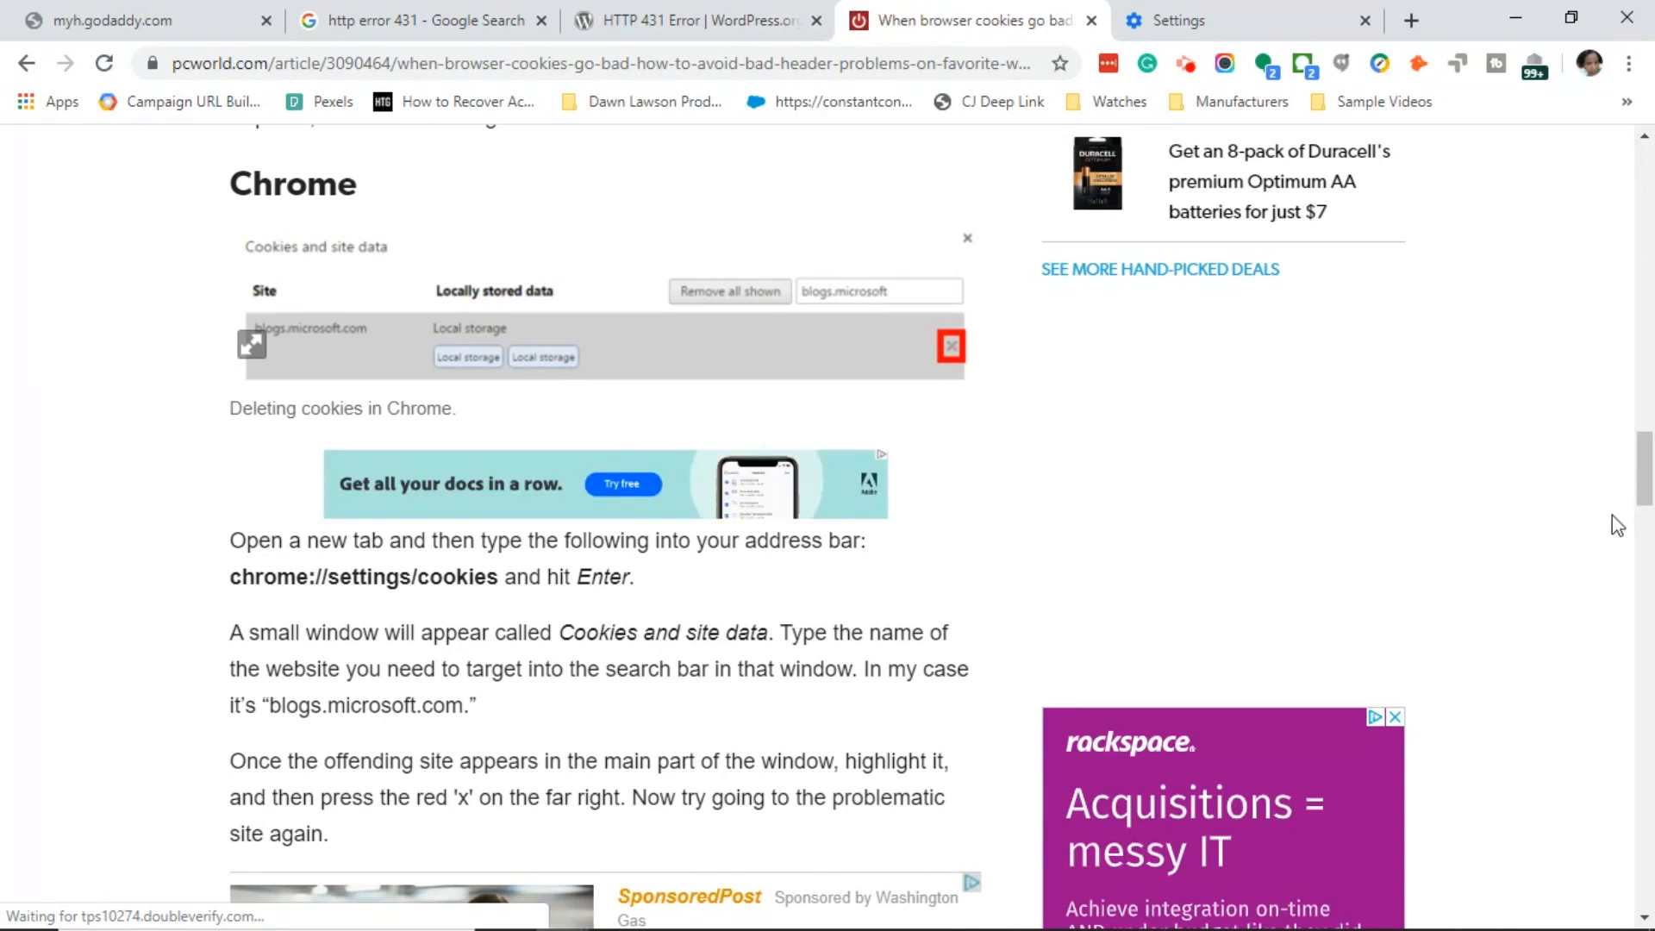
# - Search the Chrome settings for godaddy.com
pyautogui.click(1228, 23)
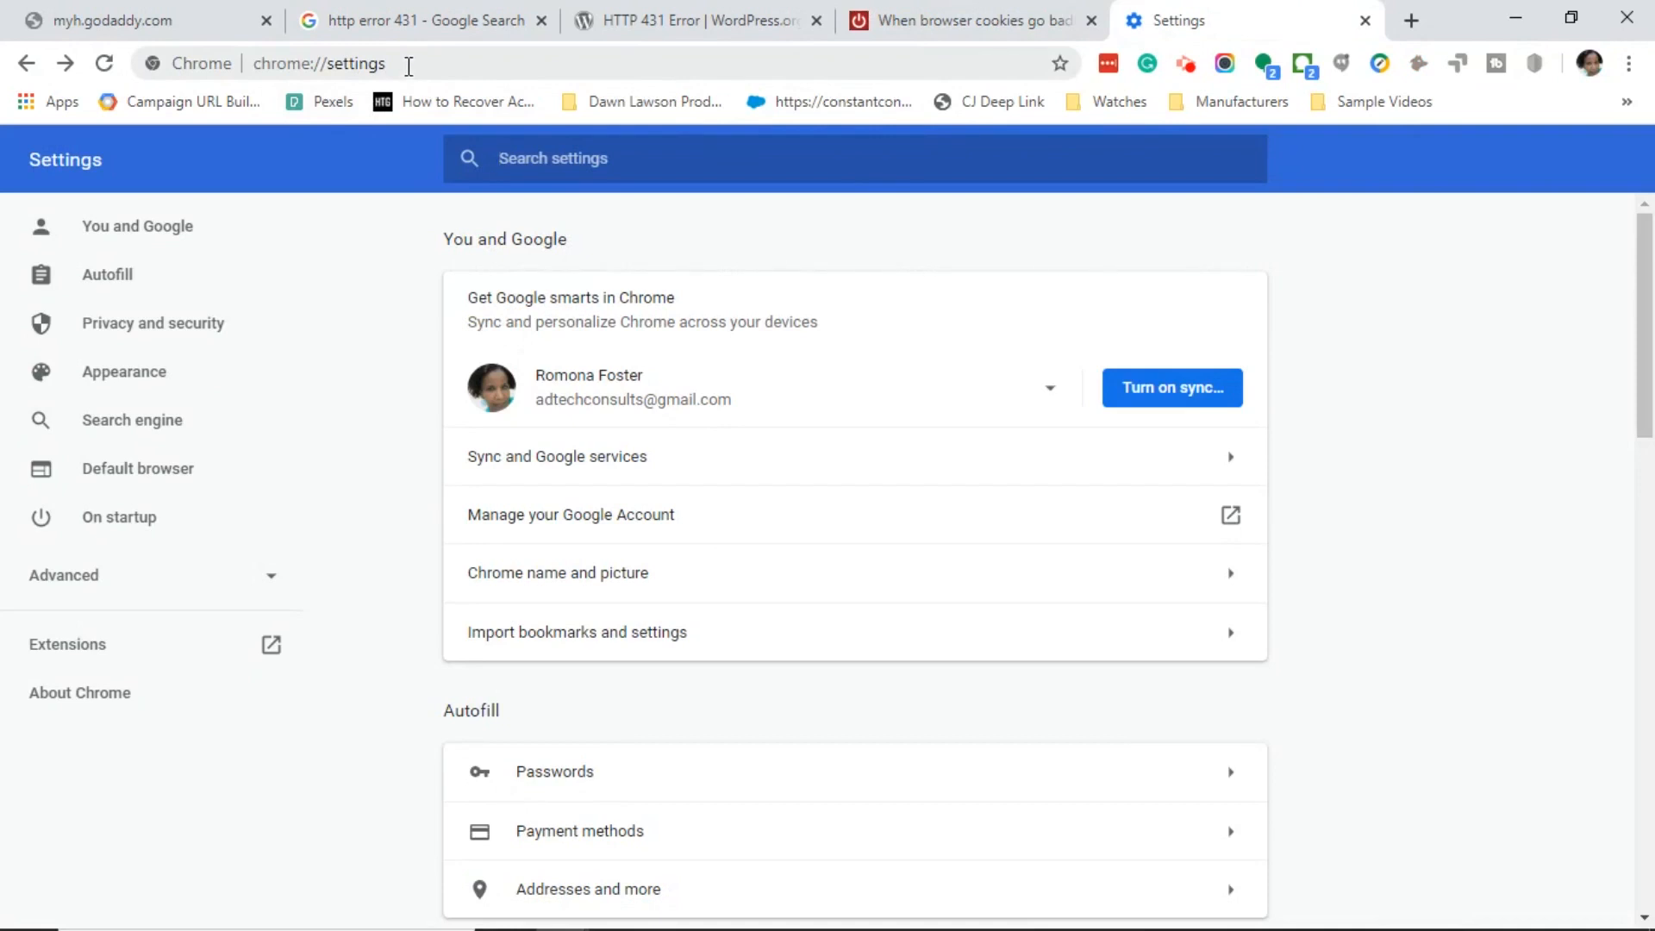
pyautogui.click(407, 64)
pyautogui.click(404, 65)
pyautogui.click(523, 158)
pyautogui.click(546, 167)
pyautogui.write('godad')
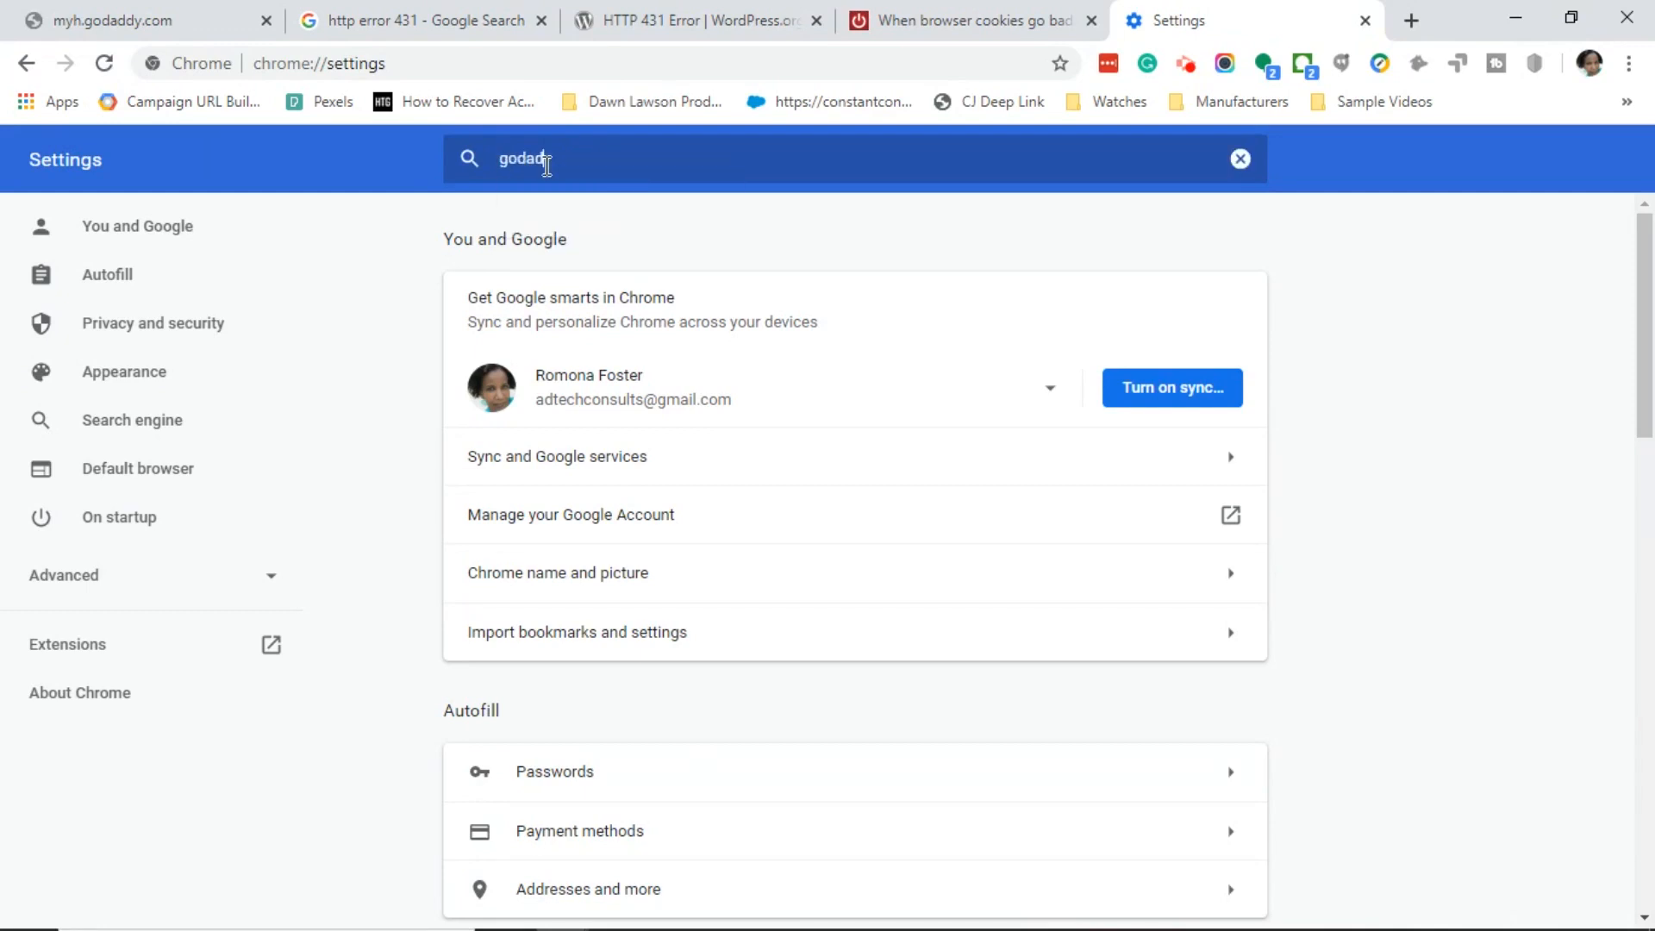
pyautogui.write('dy.com')
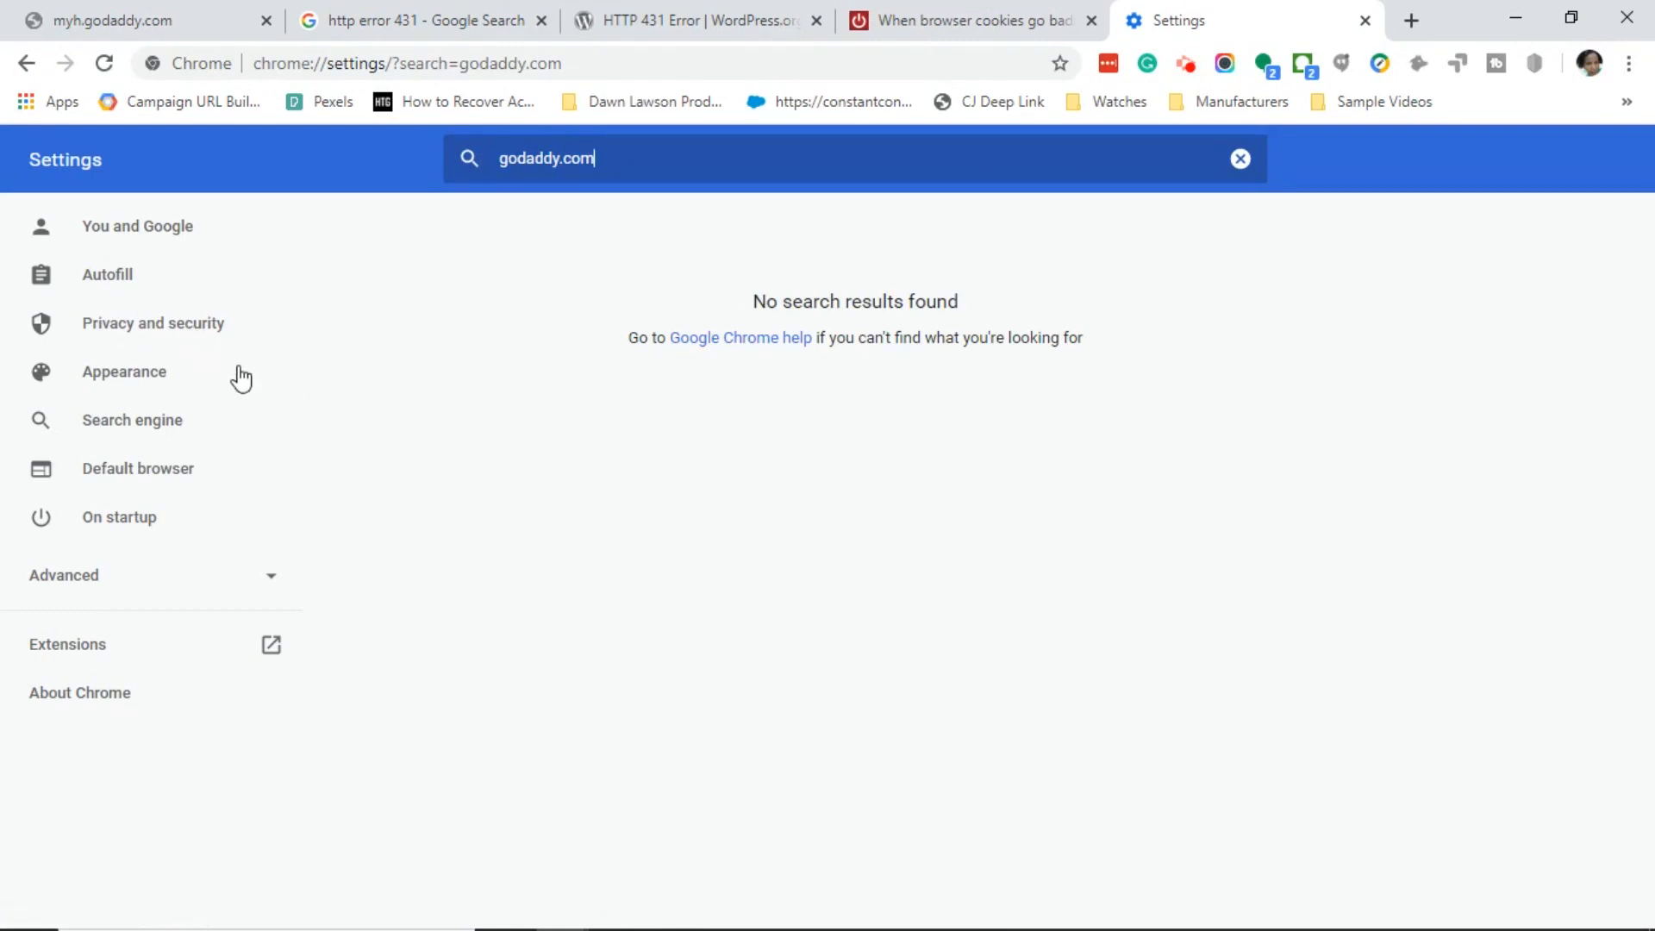
# - Open the Cookies and site data permission in the Site Settings under Privacy and security
pyautogui.click(185, 328)
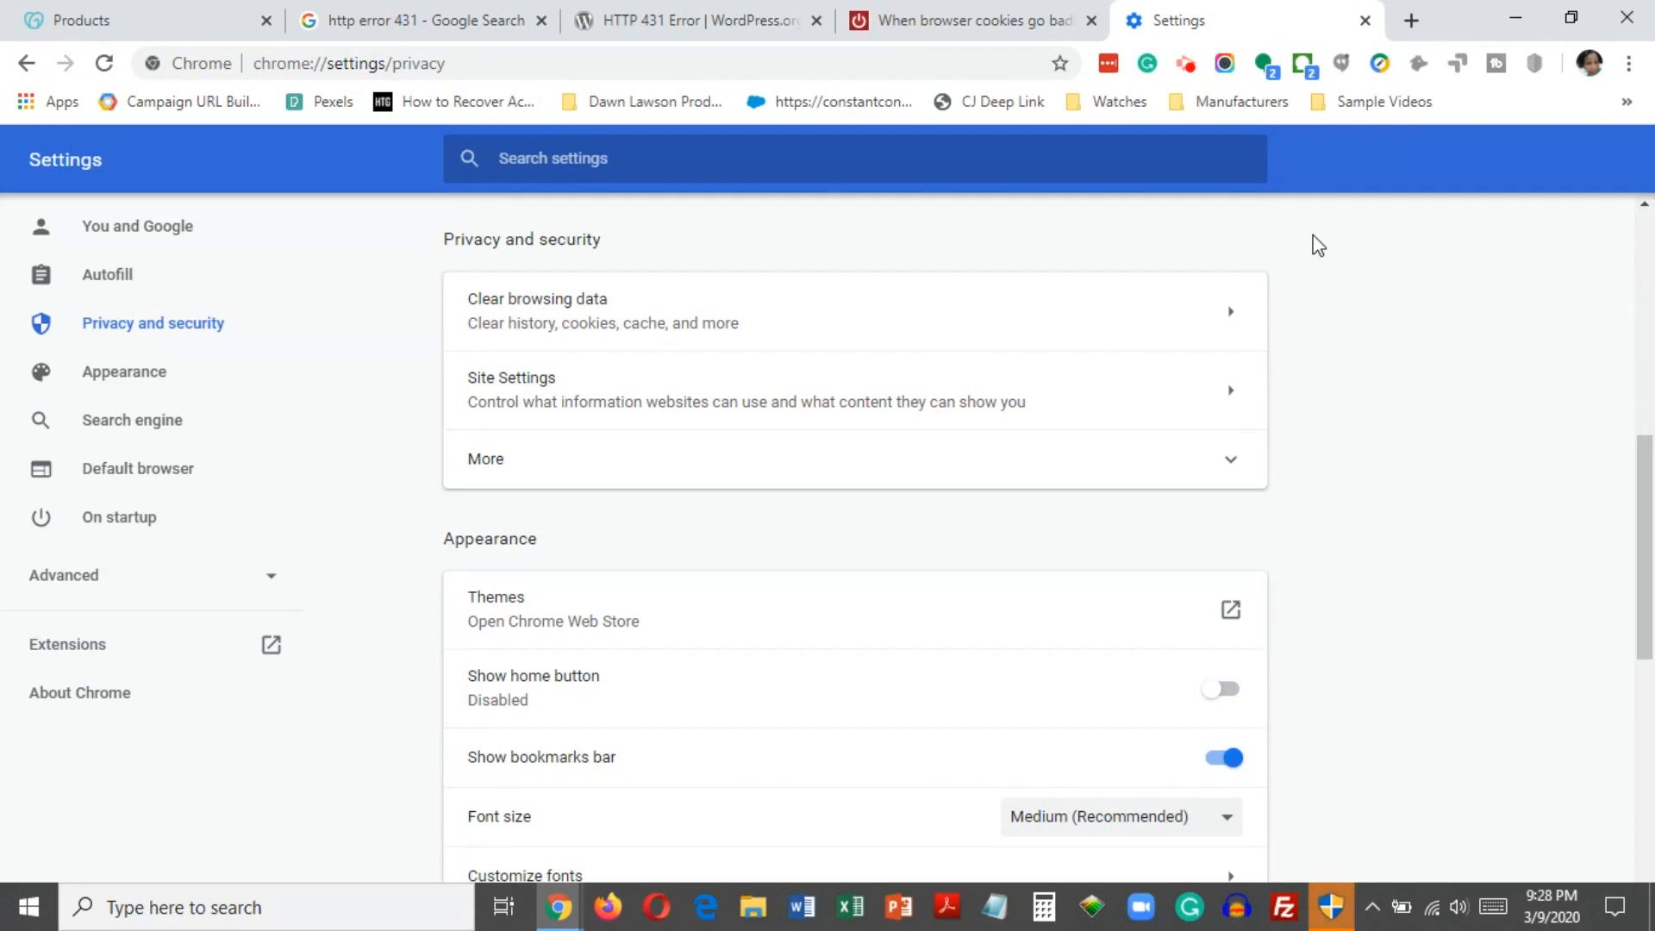
pyautogui.click(1241, 404)
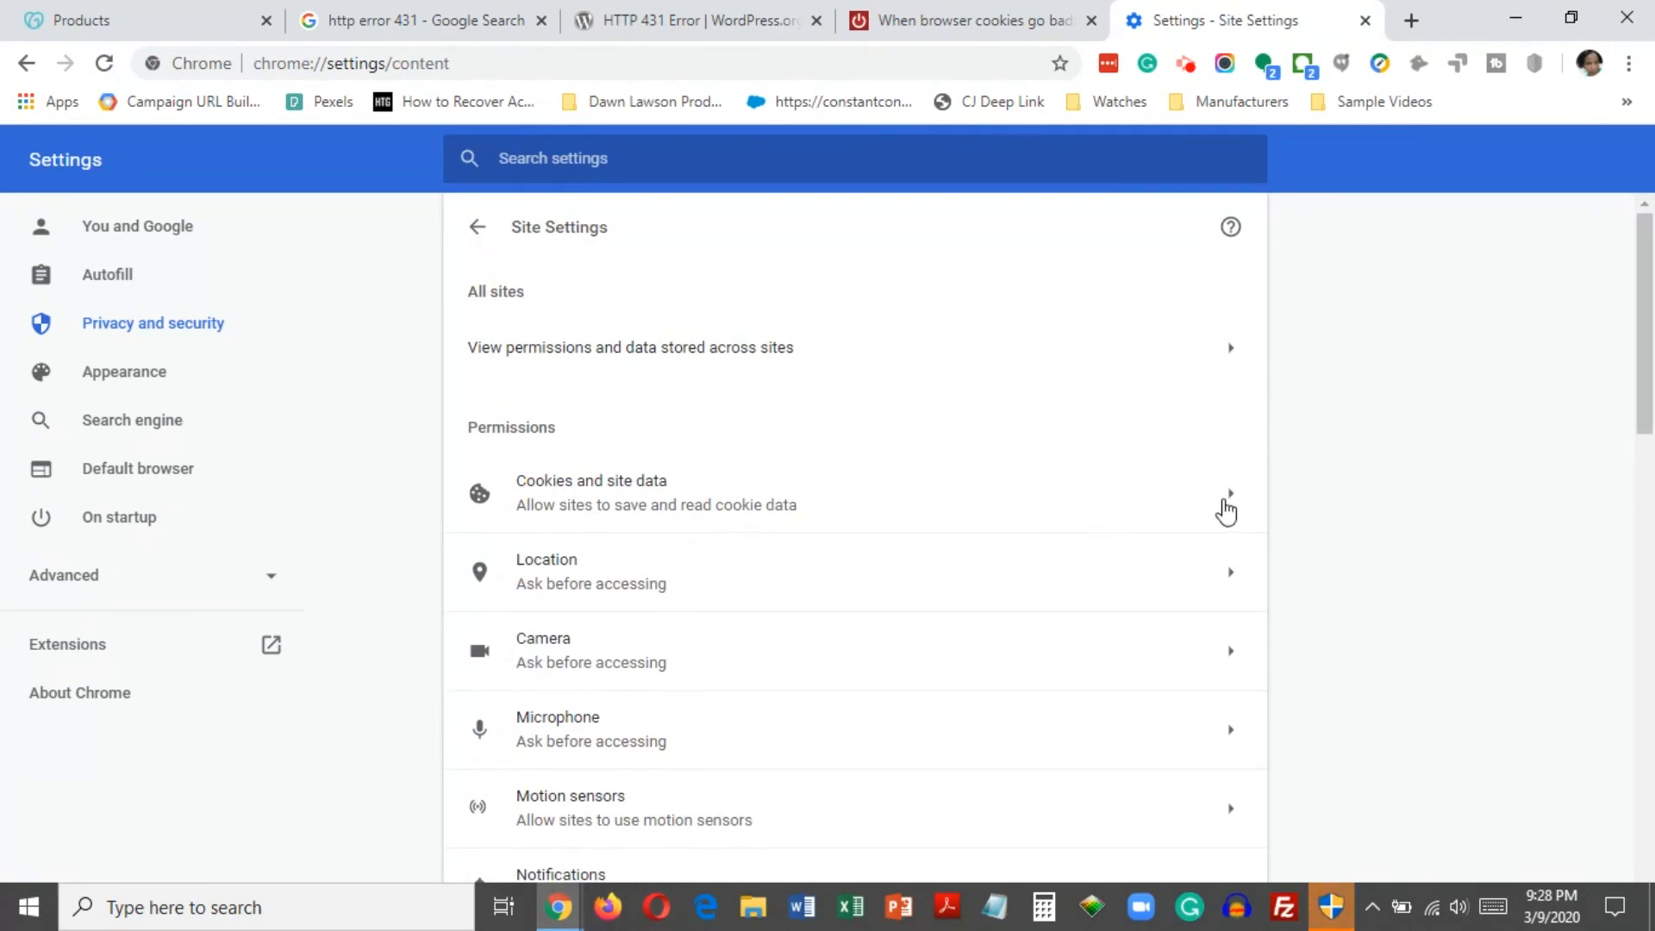
pyautogui.click(1224, 508)
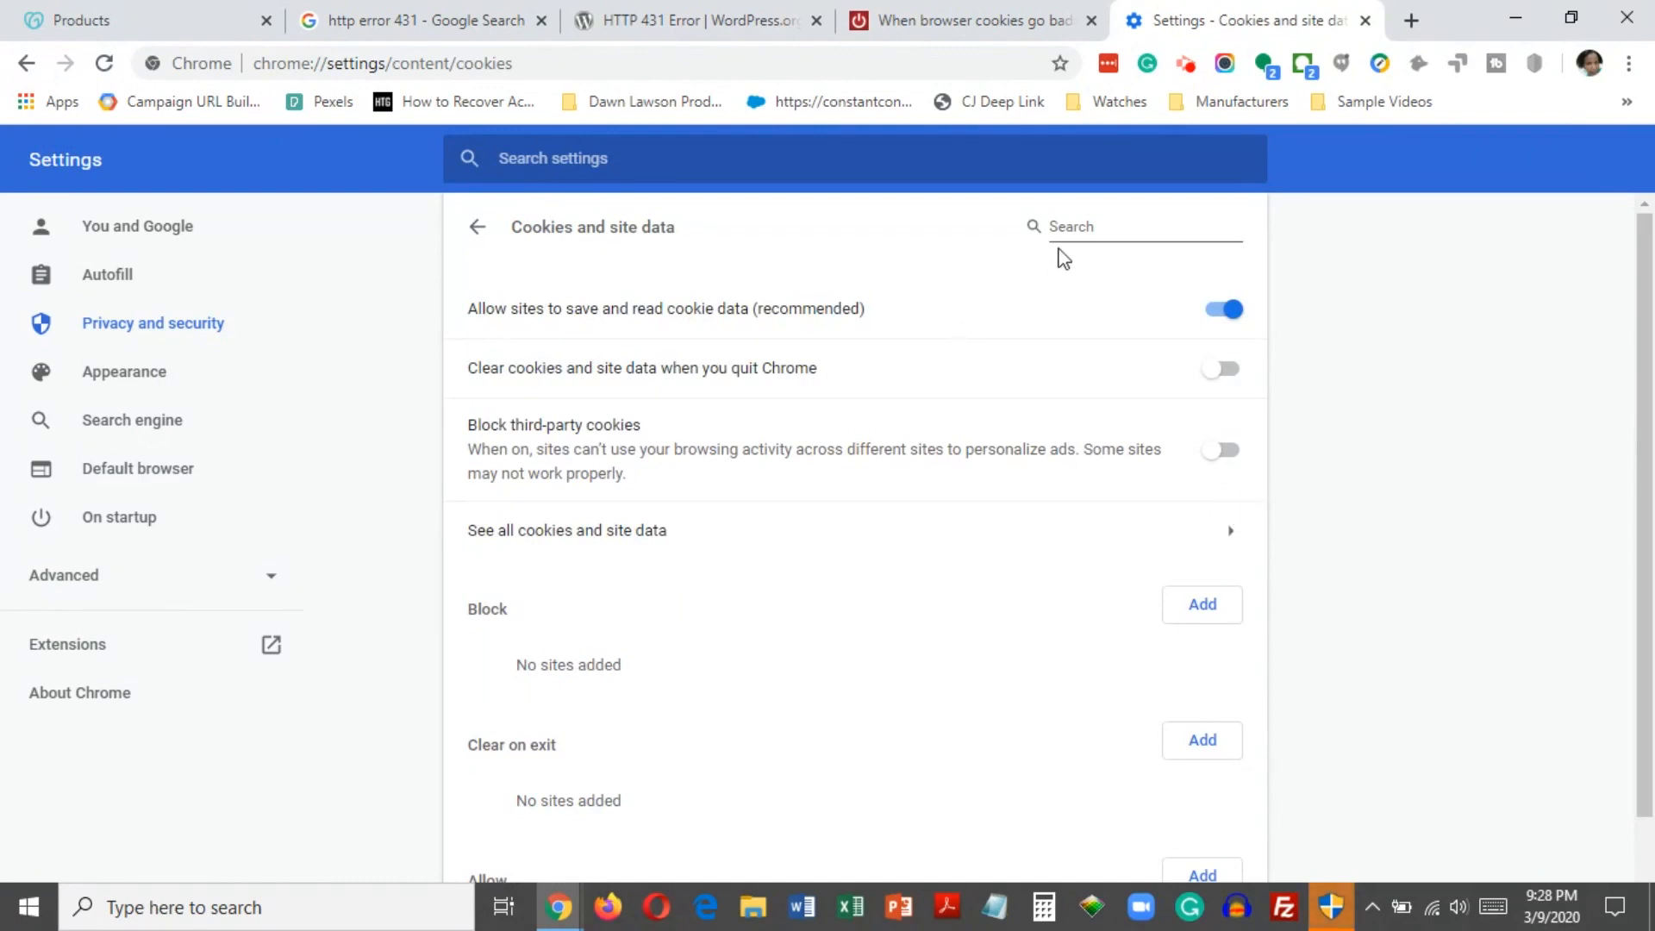
# - Search the Cookies and site data page for godaddy.com
pyautogui.click(1066, 229)
pyautogui.write('godaddy')
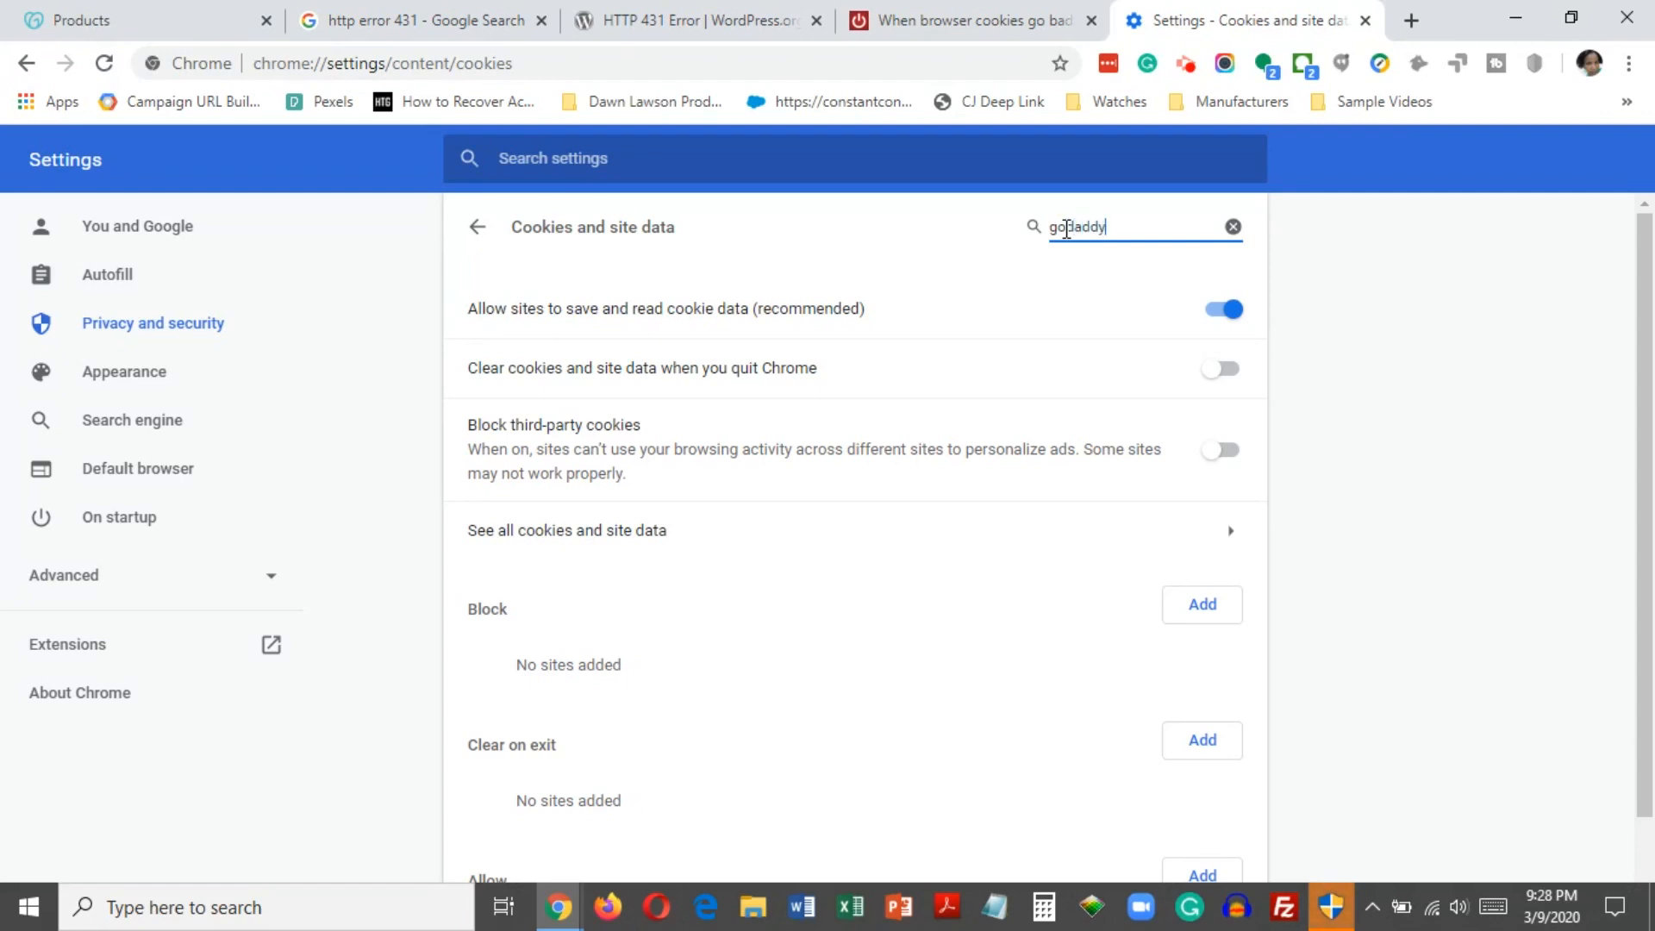
pyautogui.write('.com')
# - Open the list of all cookies and site data and filter it by godaddy.com
pyautogui.click(1225, 536)
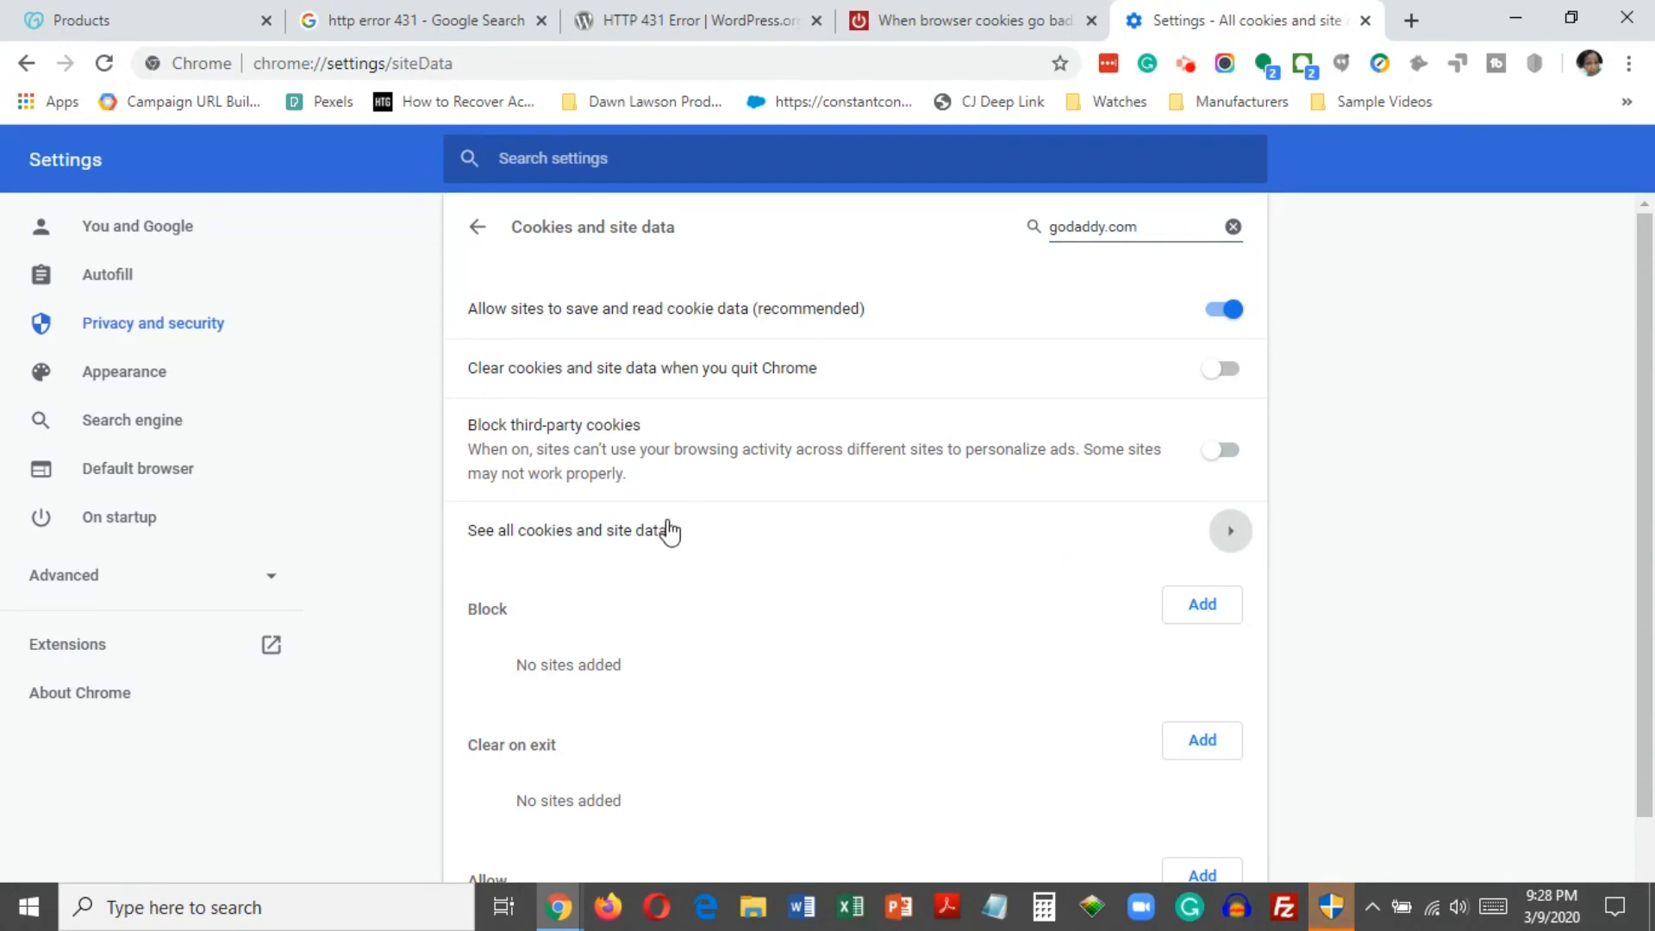
pyautogui.click(805, 546)
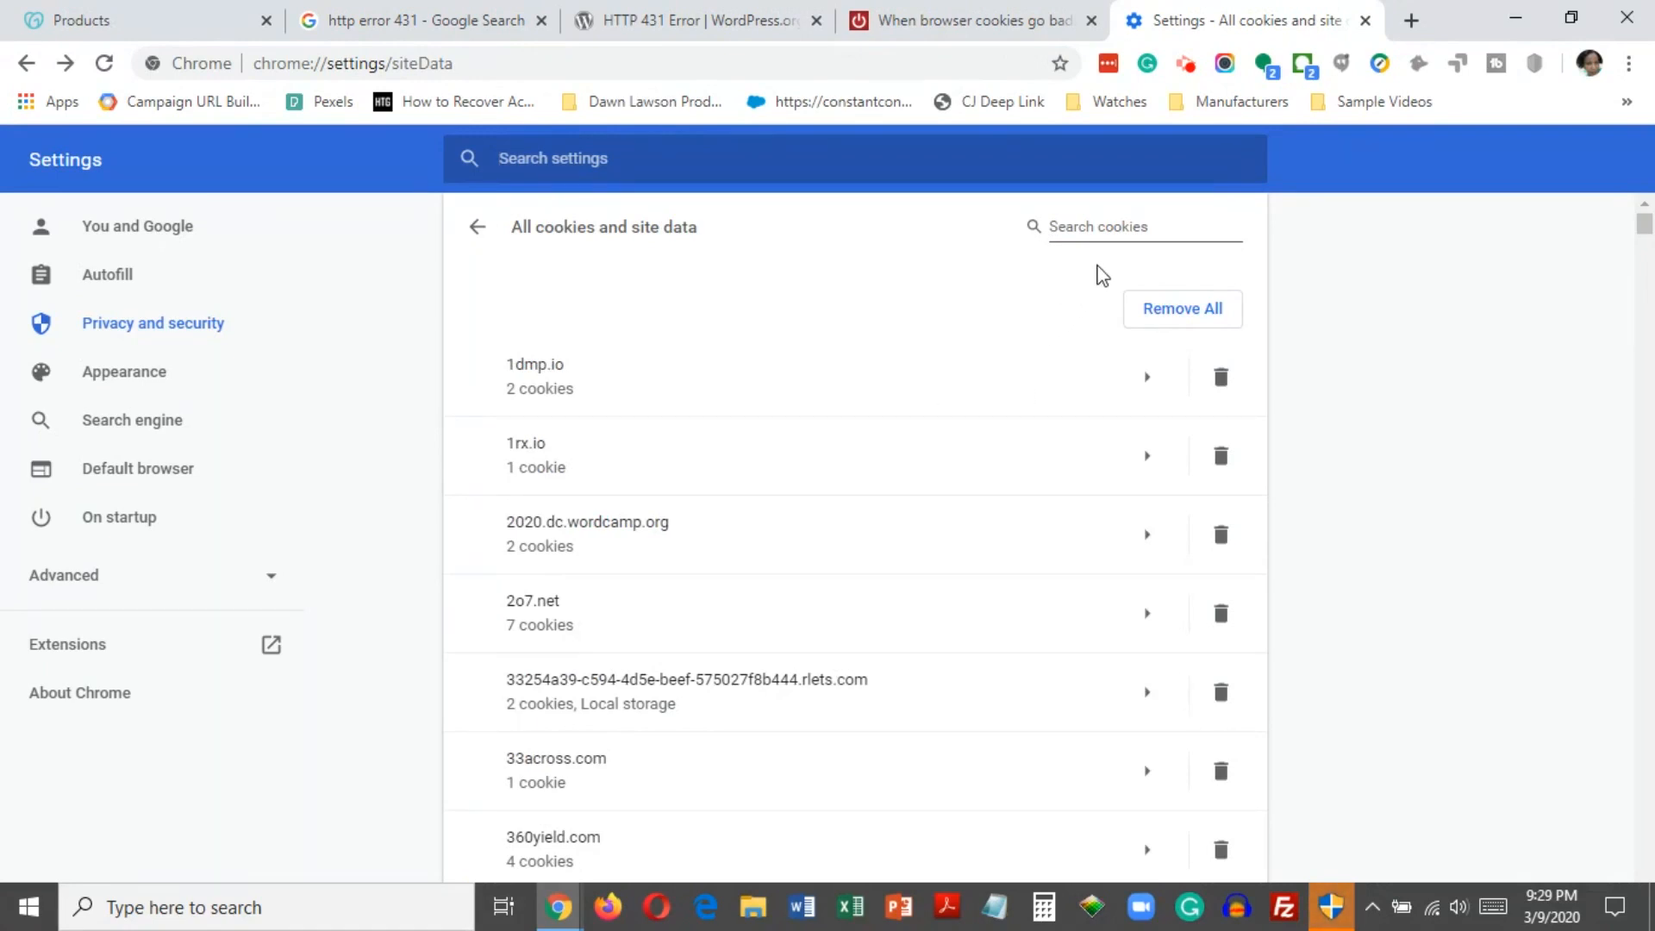
pyautogui.click(1105, 220)
pyautogui.write('g')
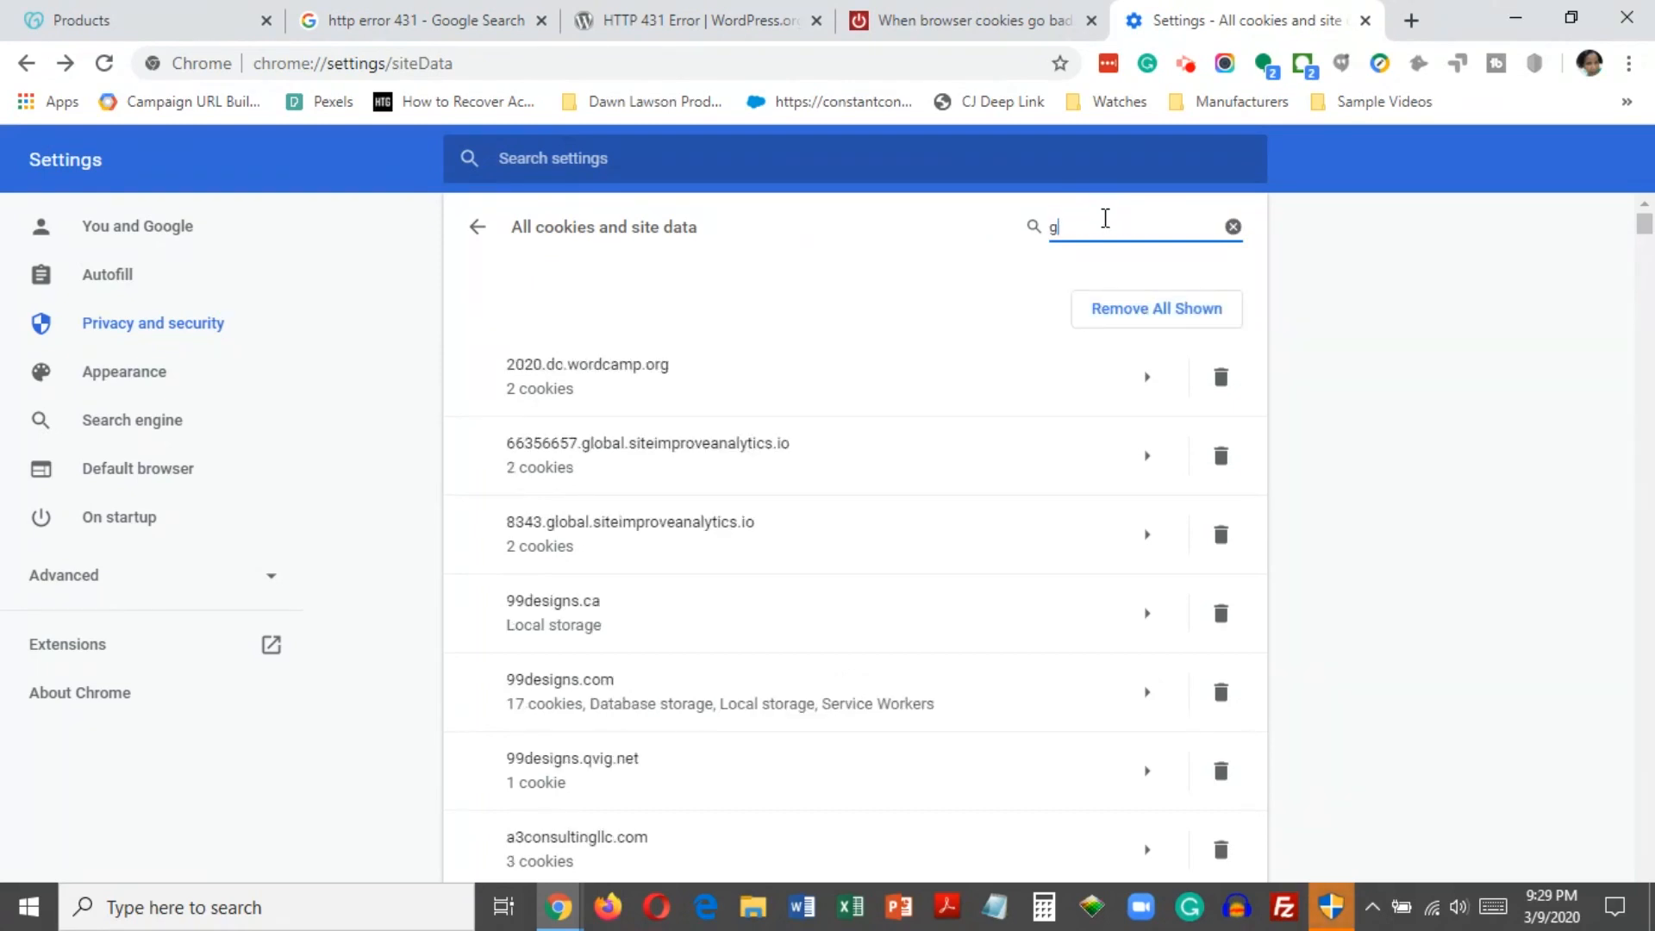
pyautogui.write('oda')
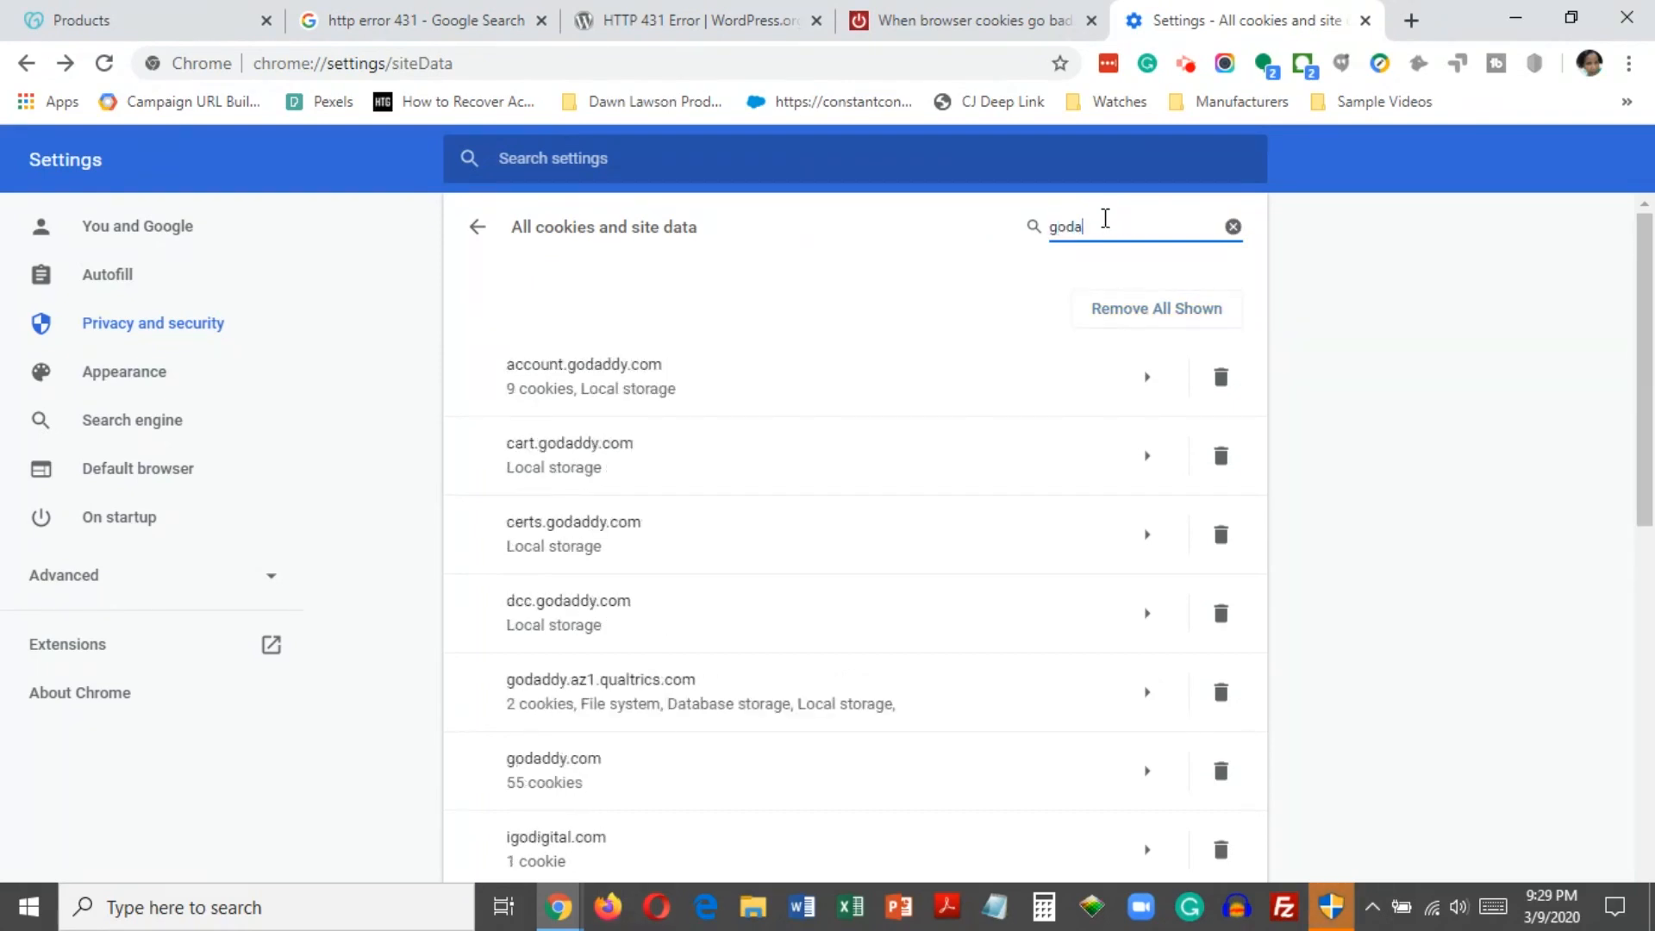
pyautogui.write('ddy')
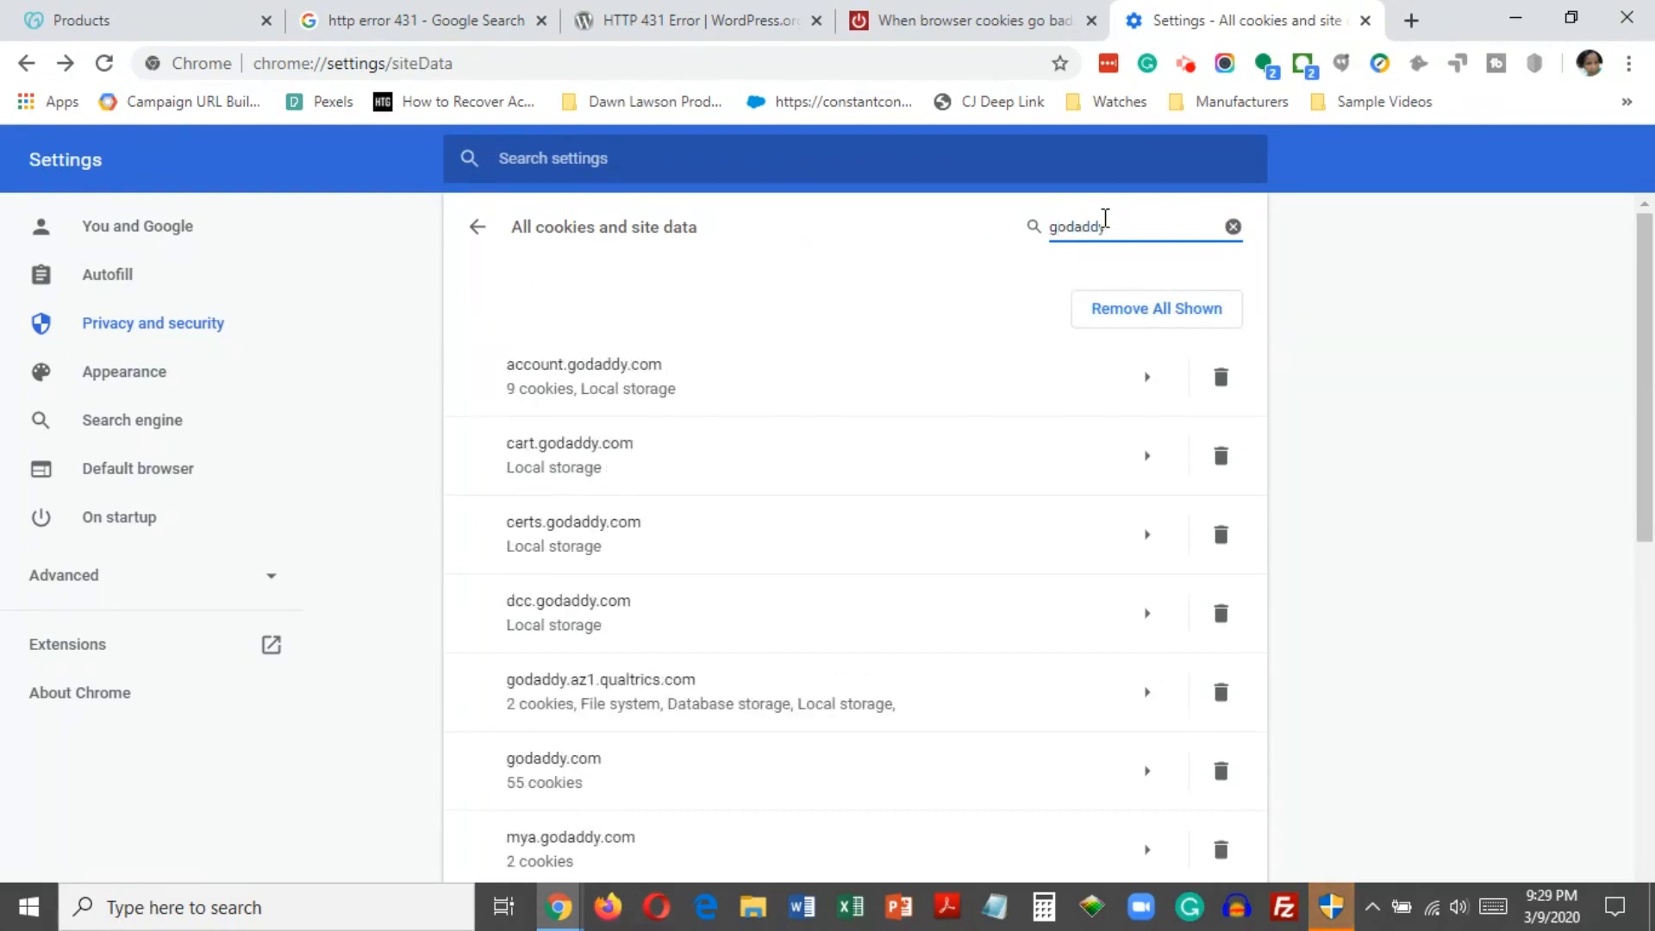
pyautogui.write('.com')
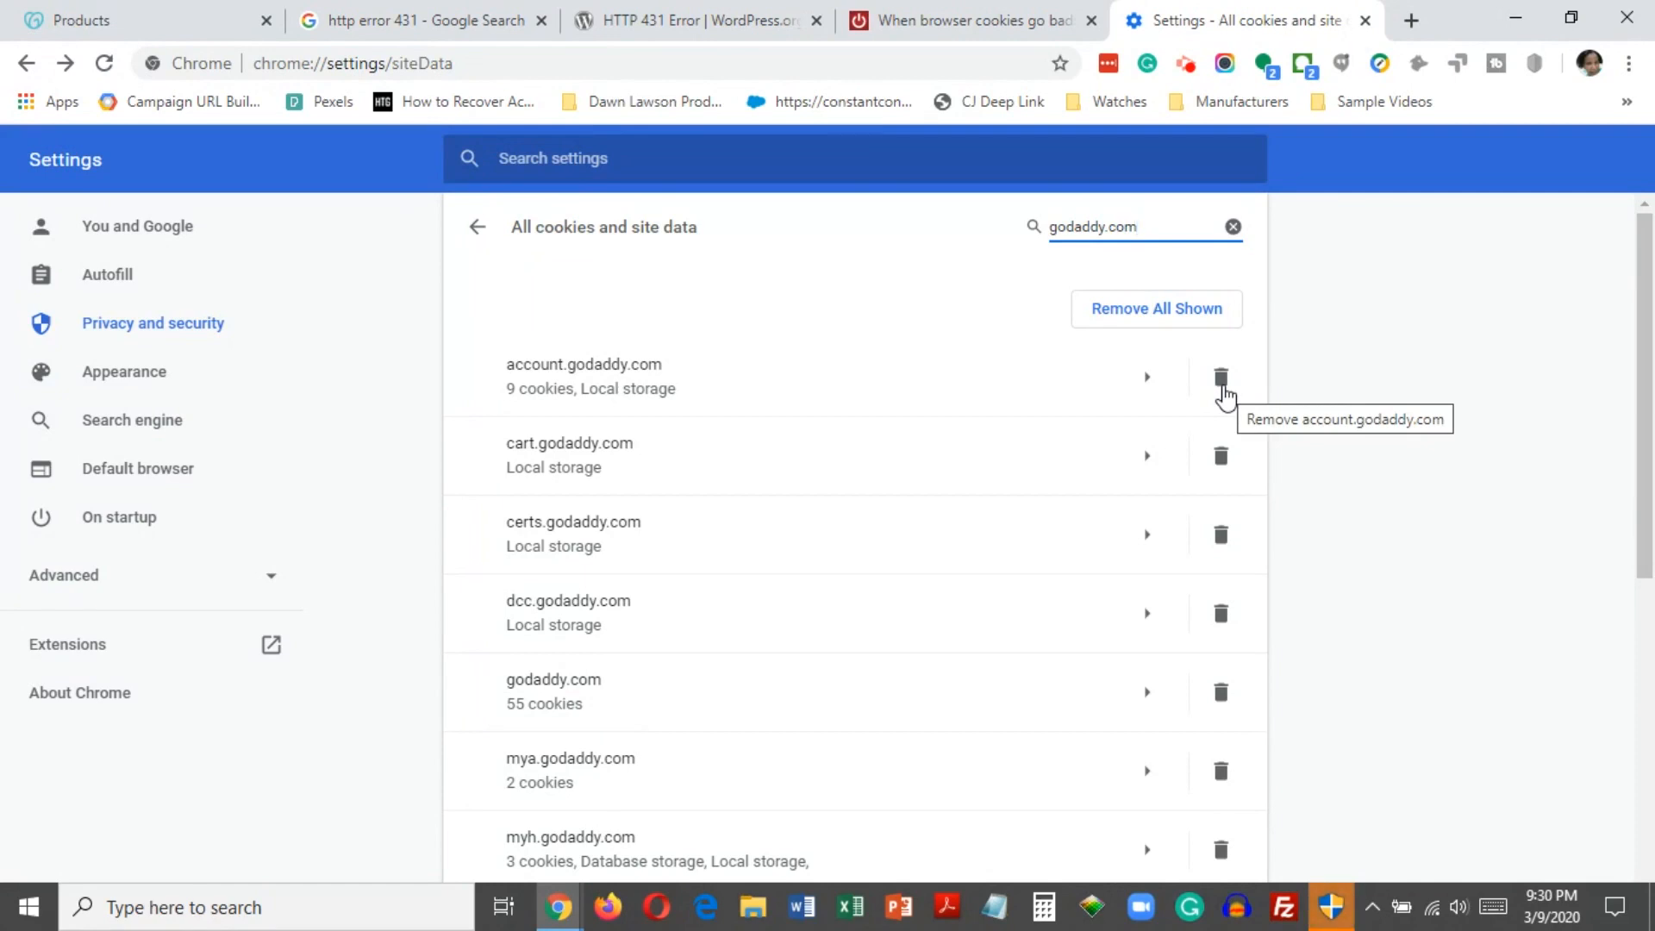
# - Remove the stored data of the first five listed GoDaddy sites, account.godaddy.com through godaddy.com, and clear all remaining sites shown
pyautogui.click(1221, 380)
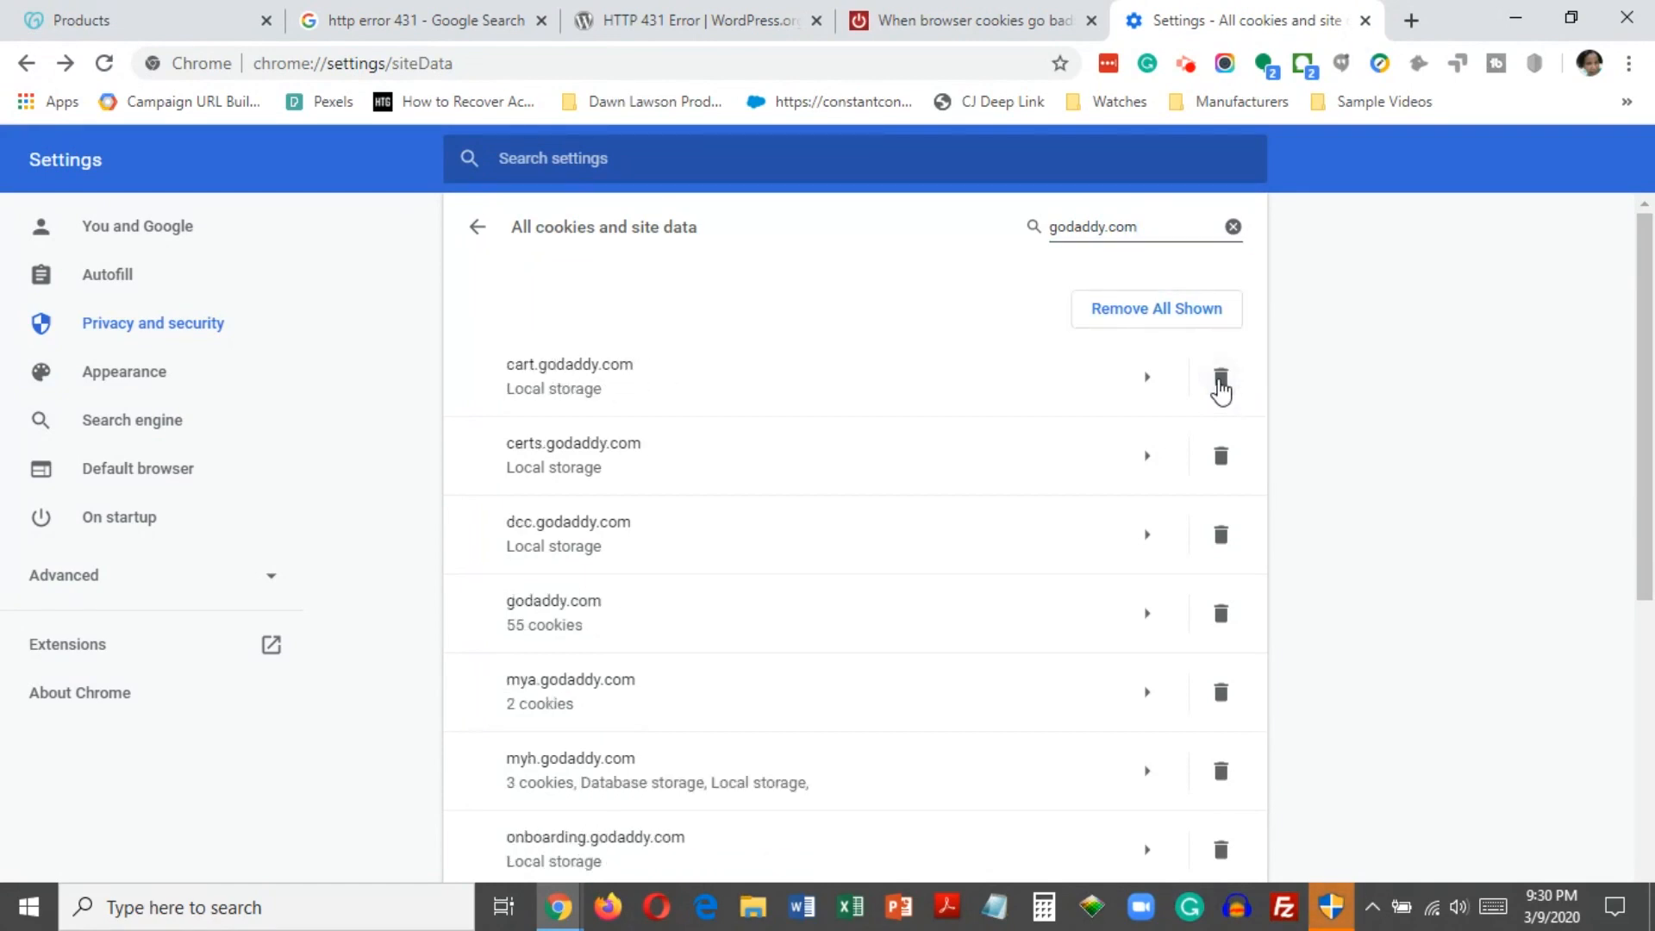
pyautogui.click(1220, 380)
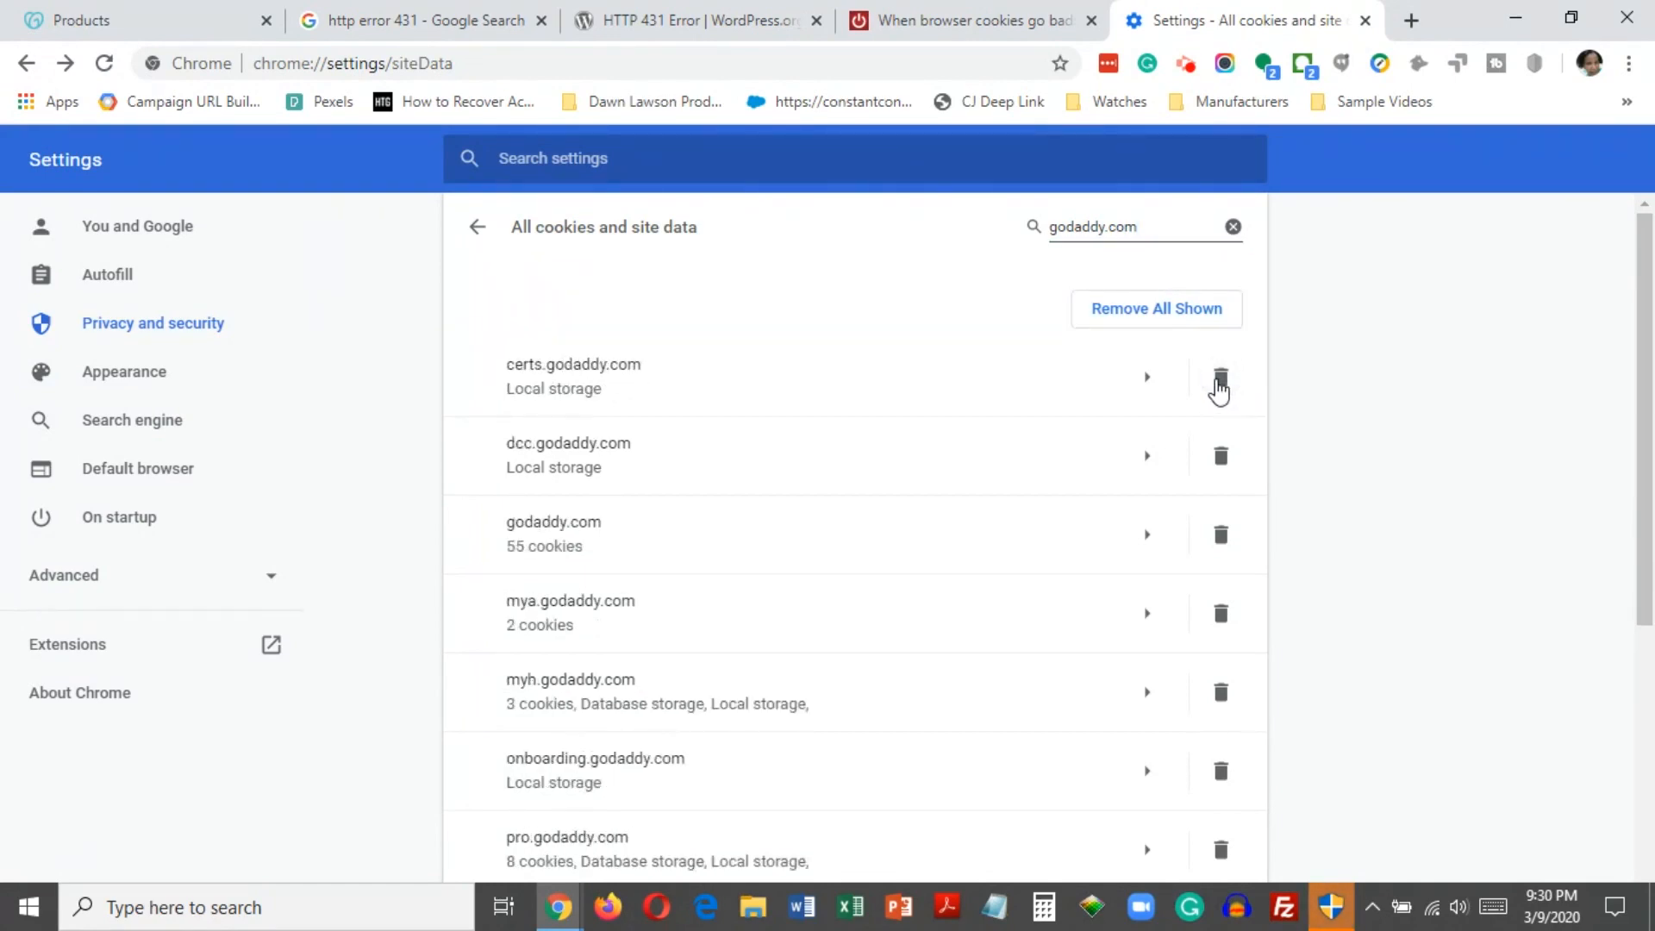
pyautogui.click(1220, 380)
pyautogui.click(1220, 384)
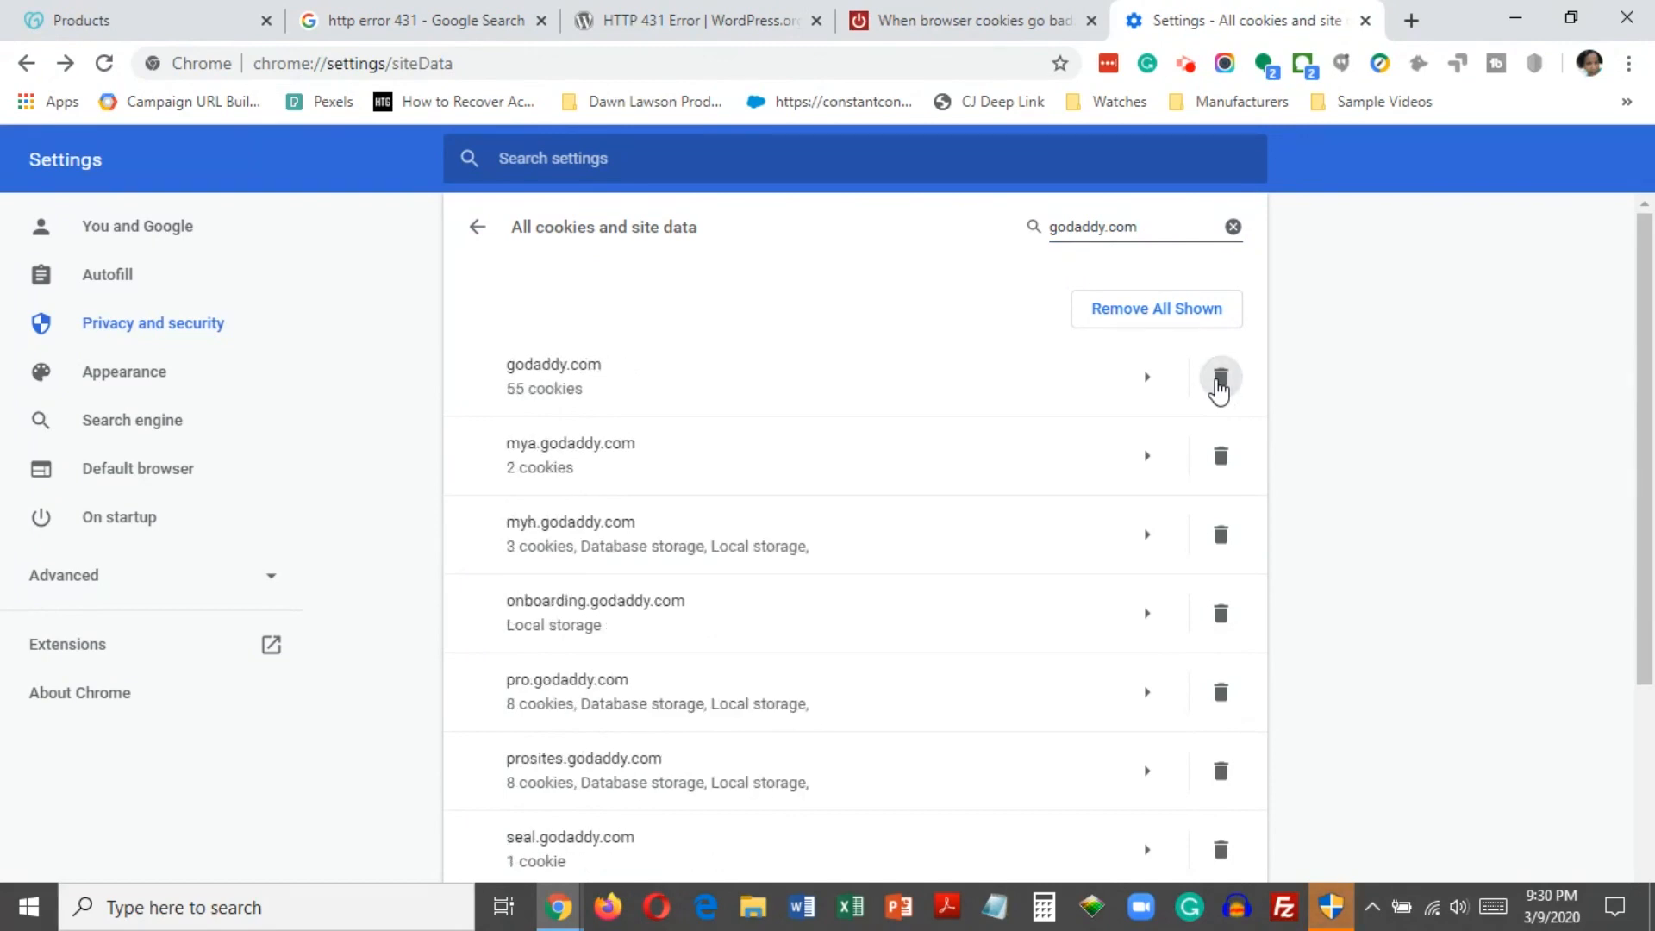
pyautogui.click(1220, 380)
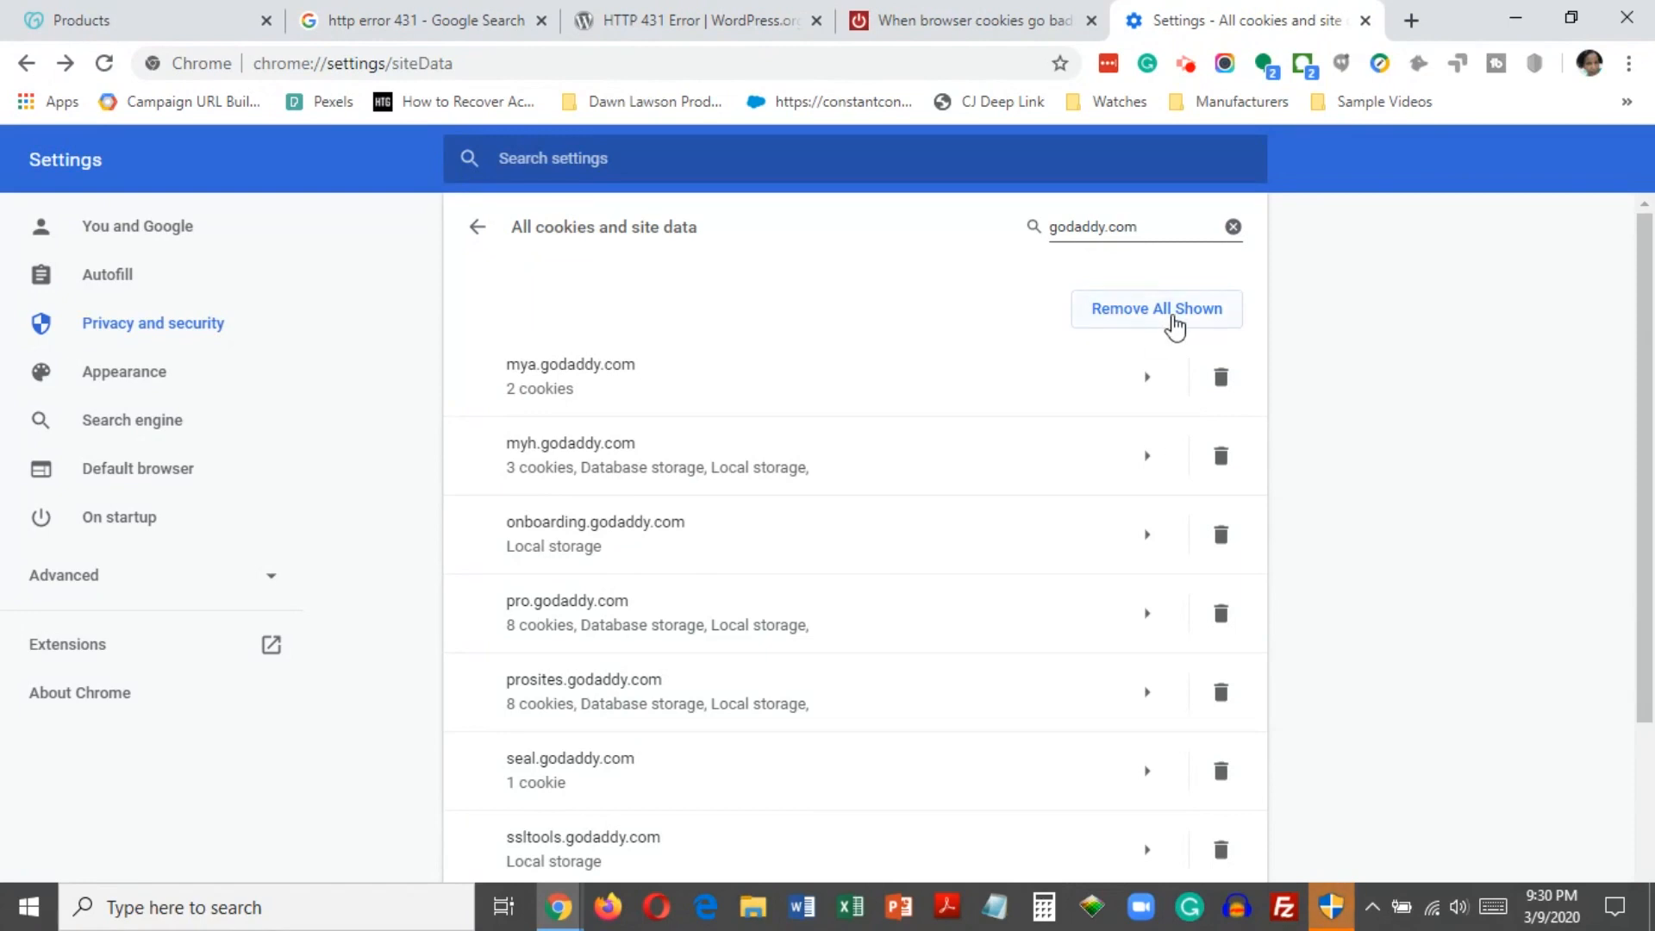
pyautogui.click(1174, 324)
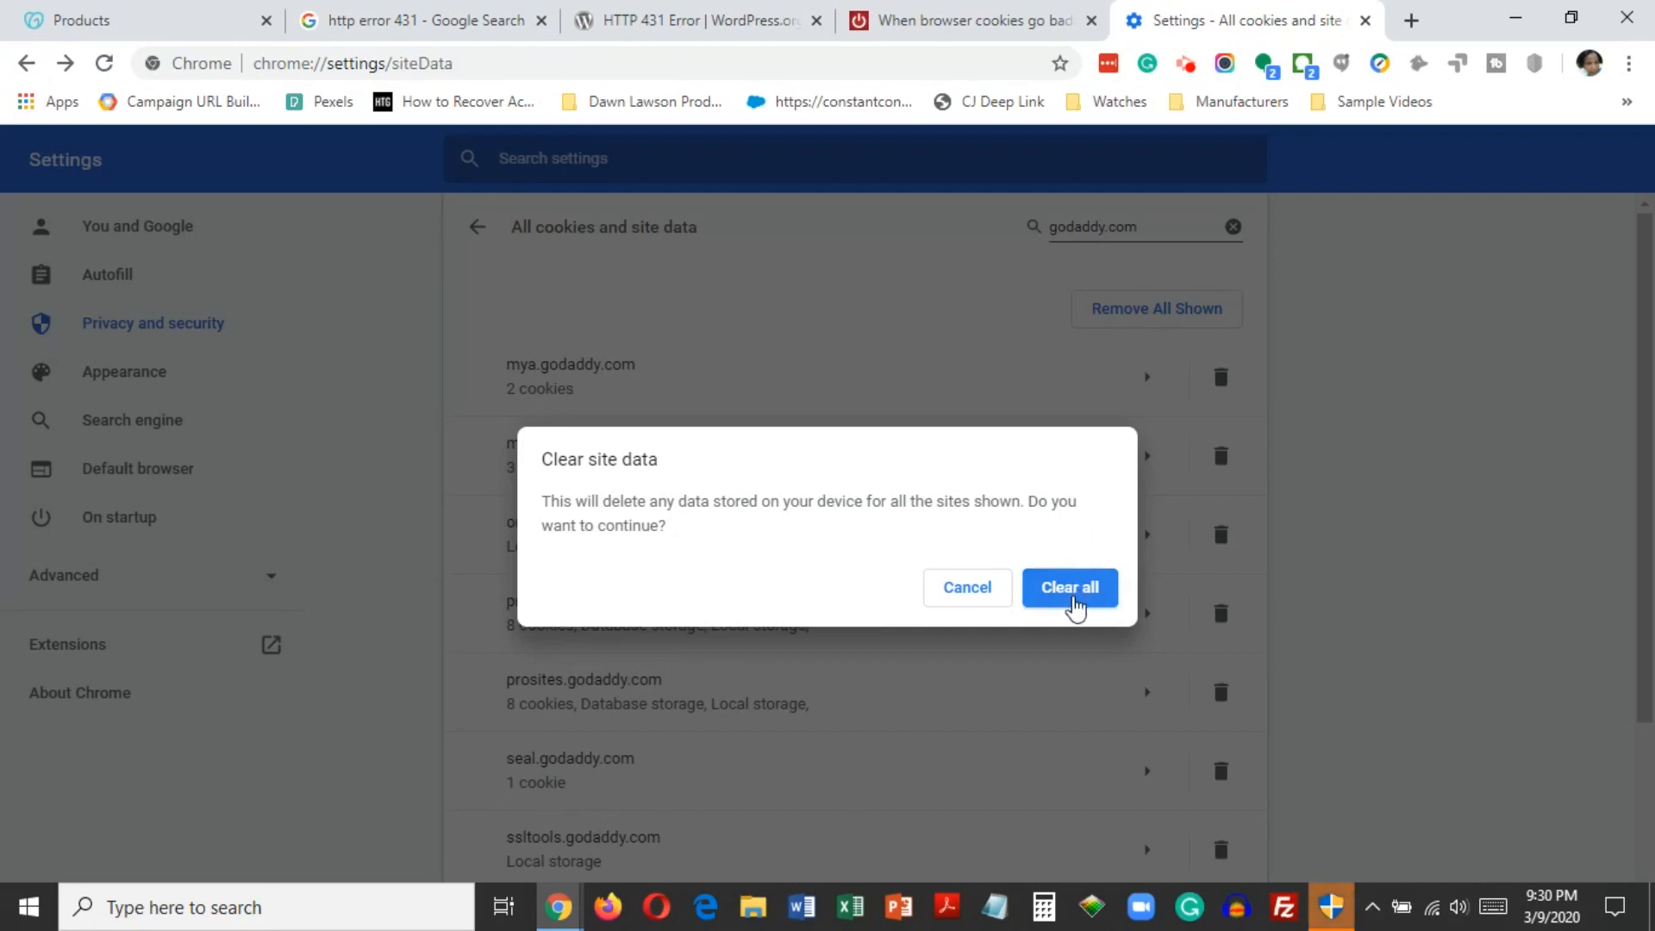
pyautogui.click(1073, 605)
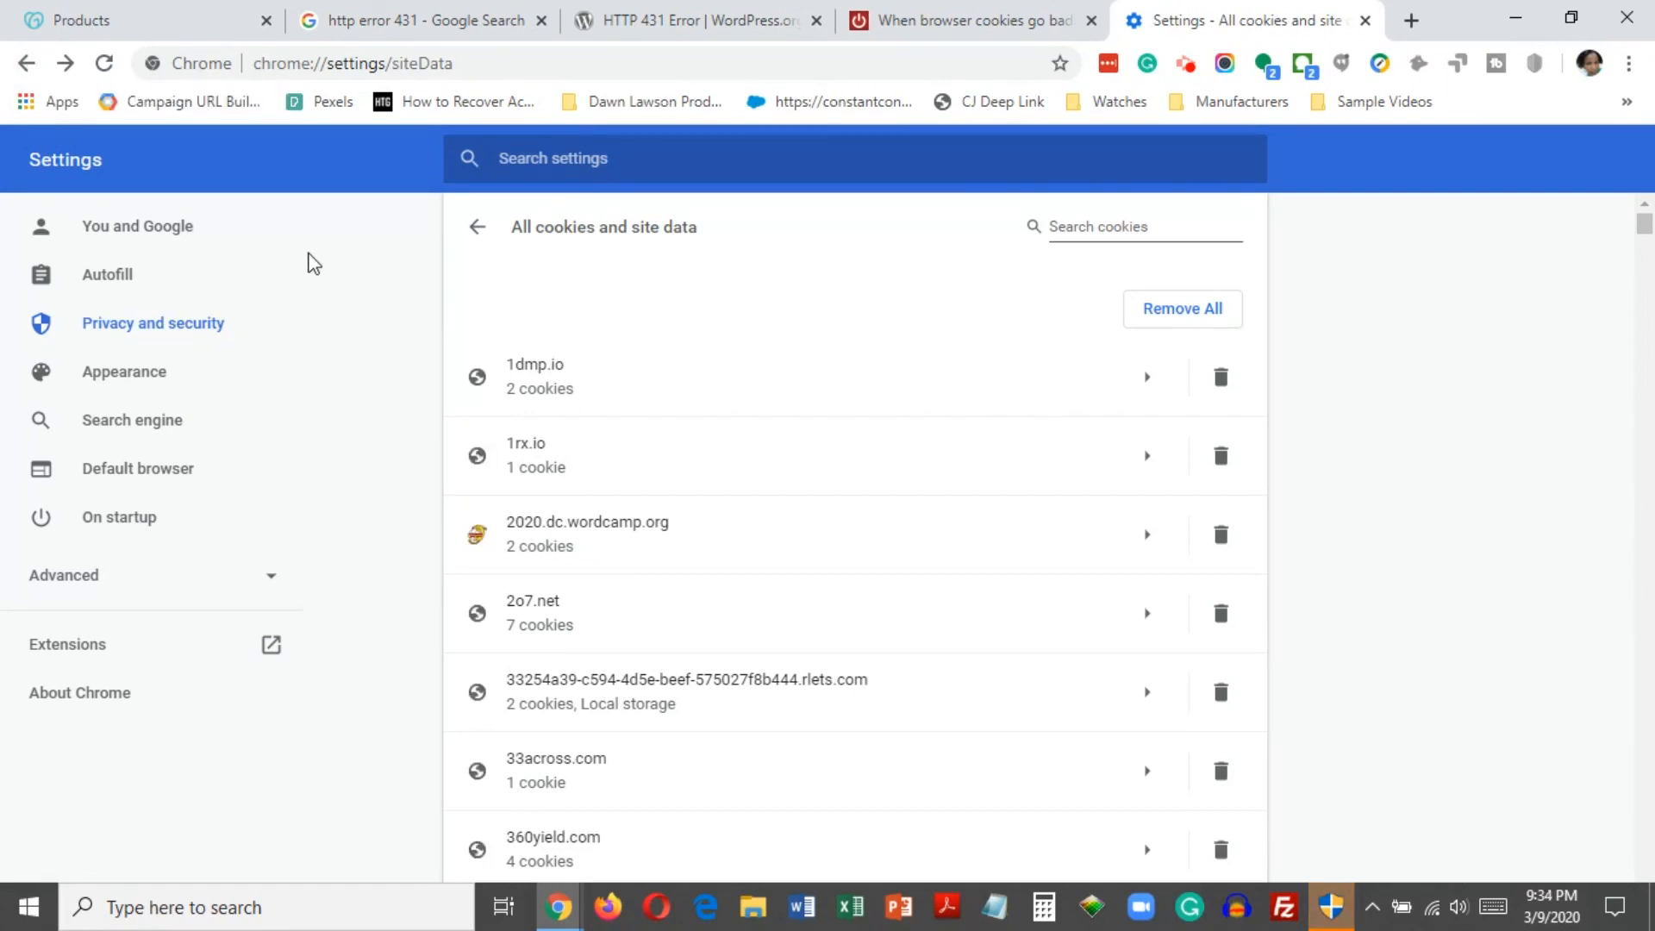
# - Open the management page of the Basic Managed WordPress Websites product on GoDaddy and start editing its site
pyautogui.click(134, 19)
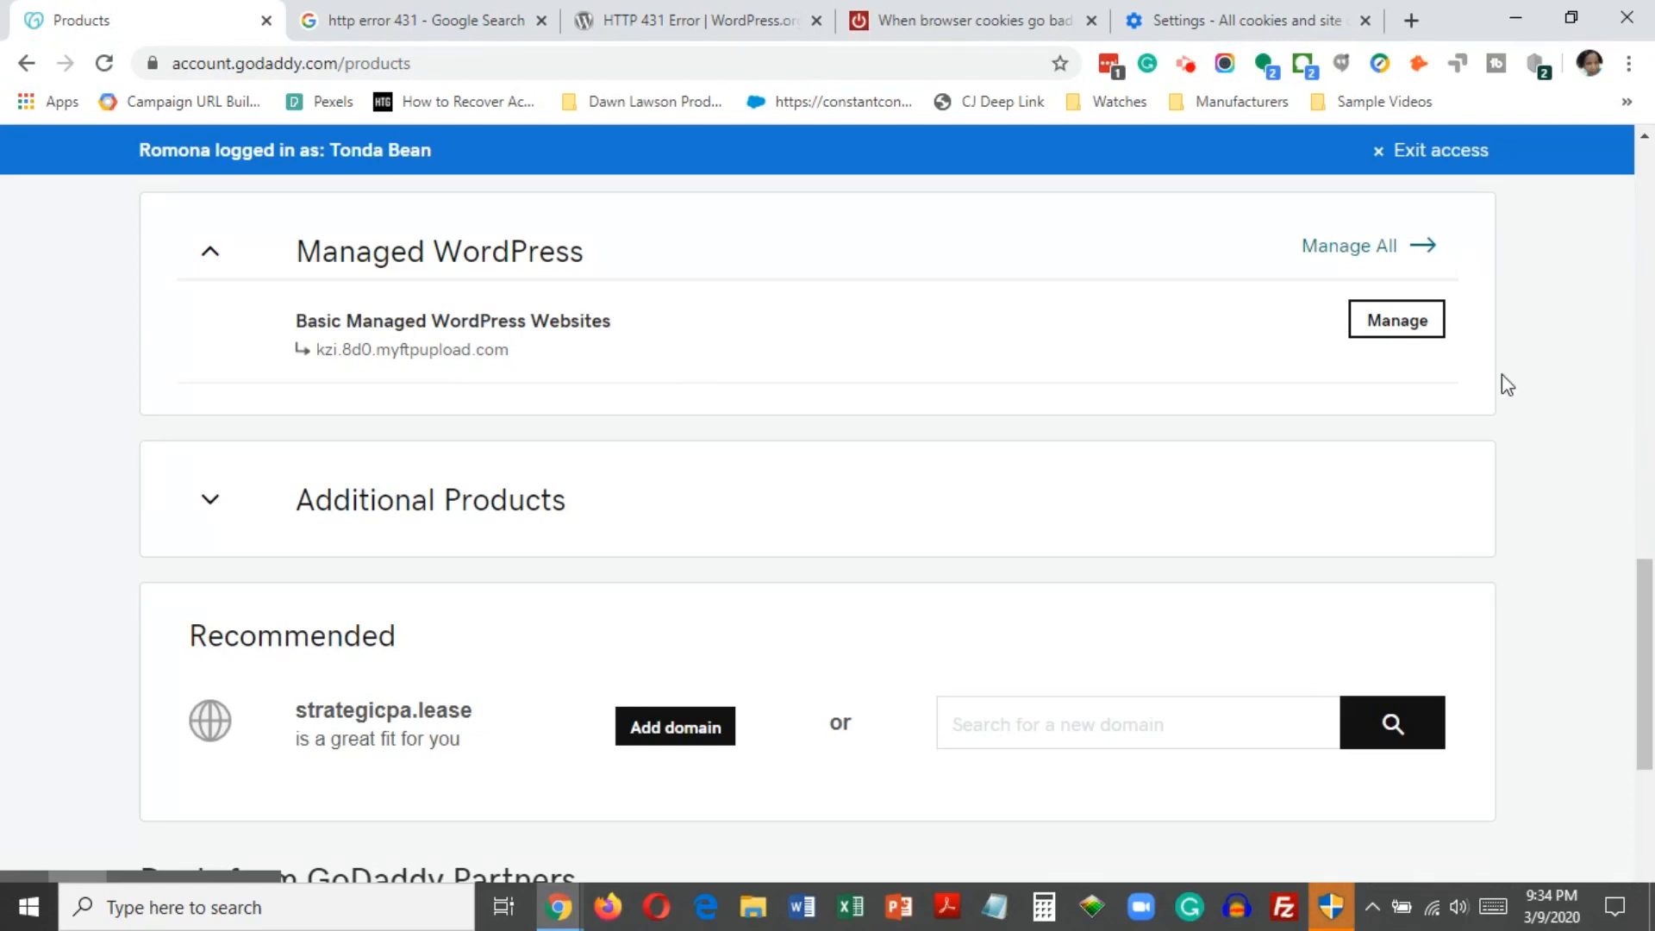
pyautogui.click(1407, 333)
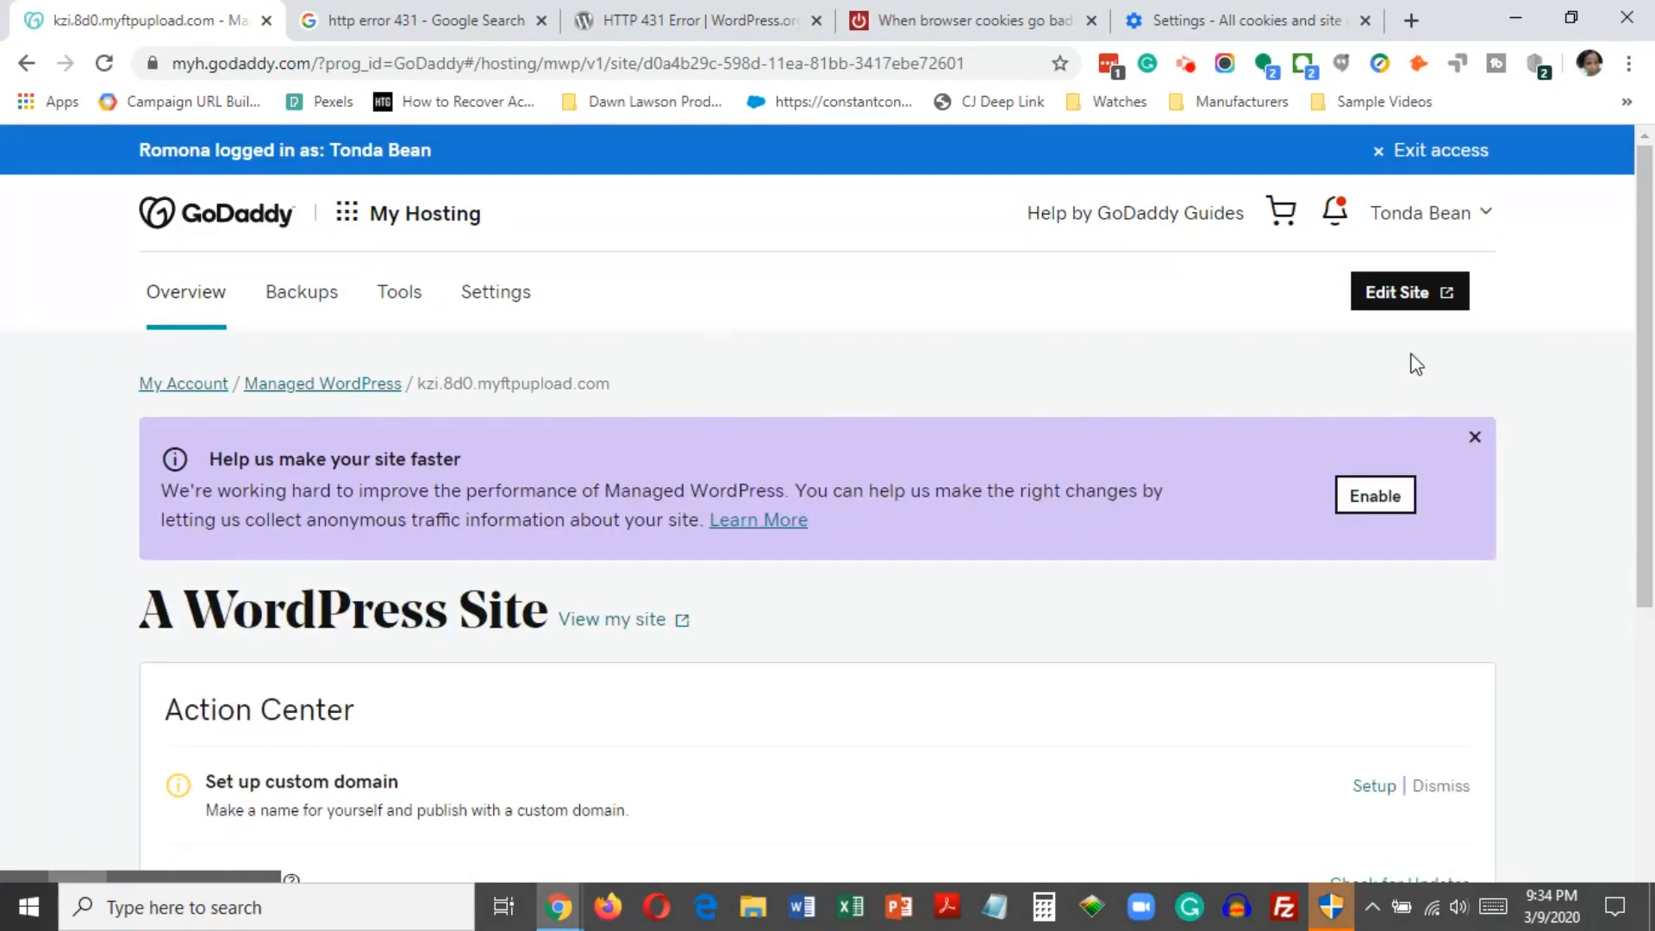
pyautogui.click(1410, 302)
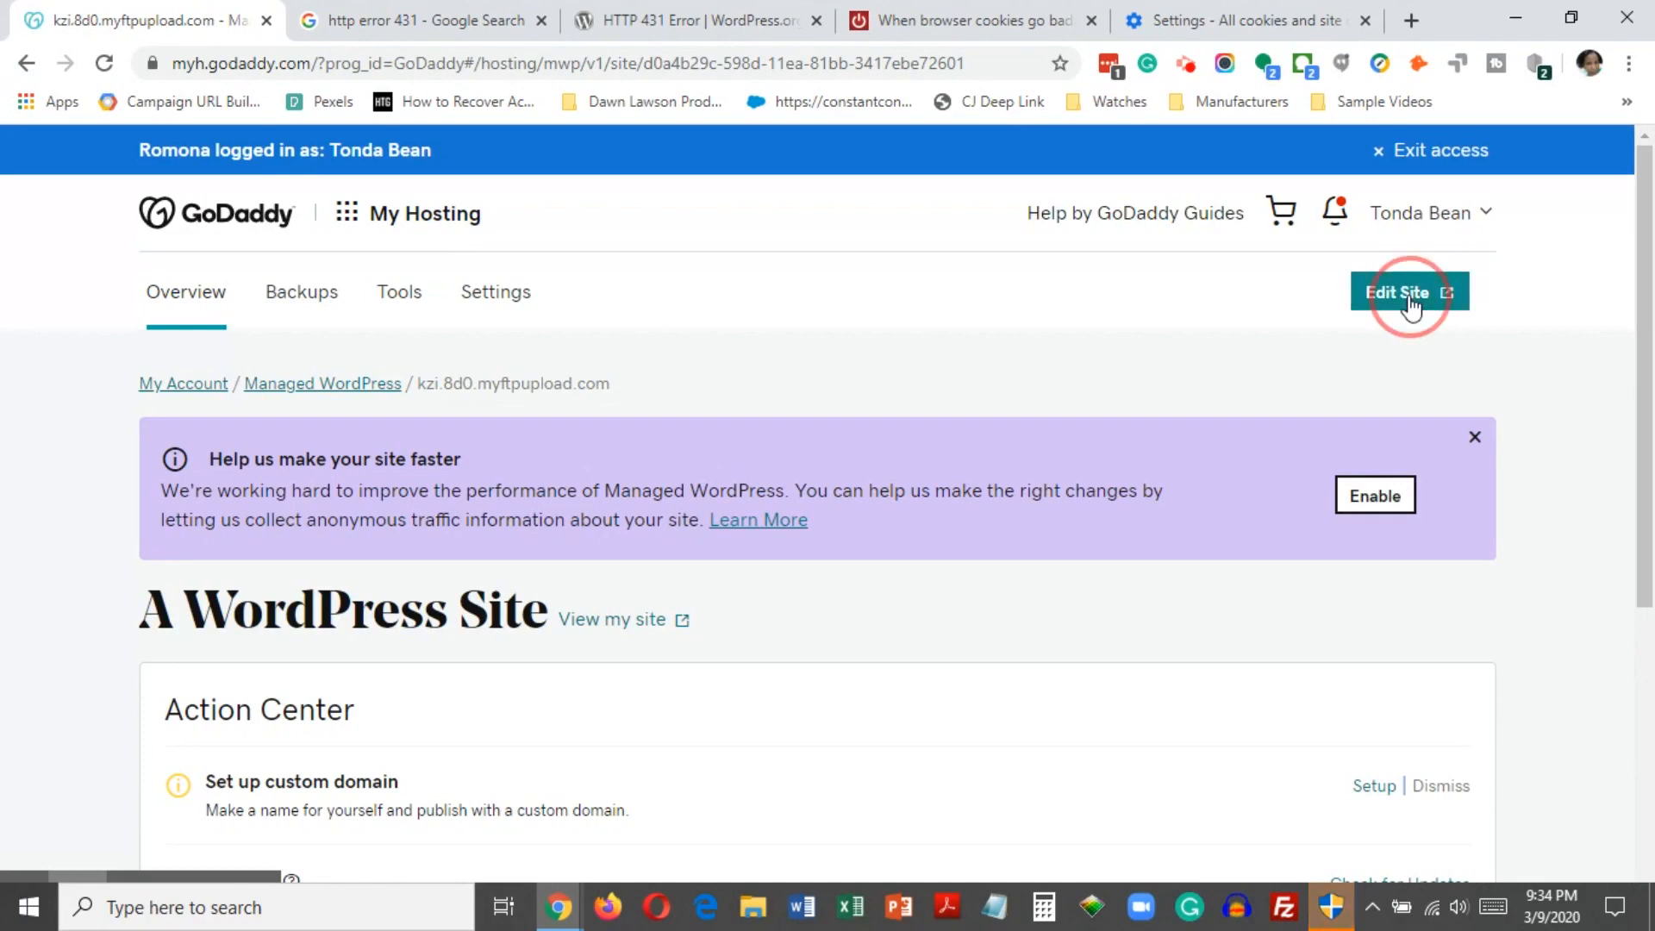